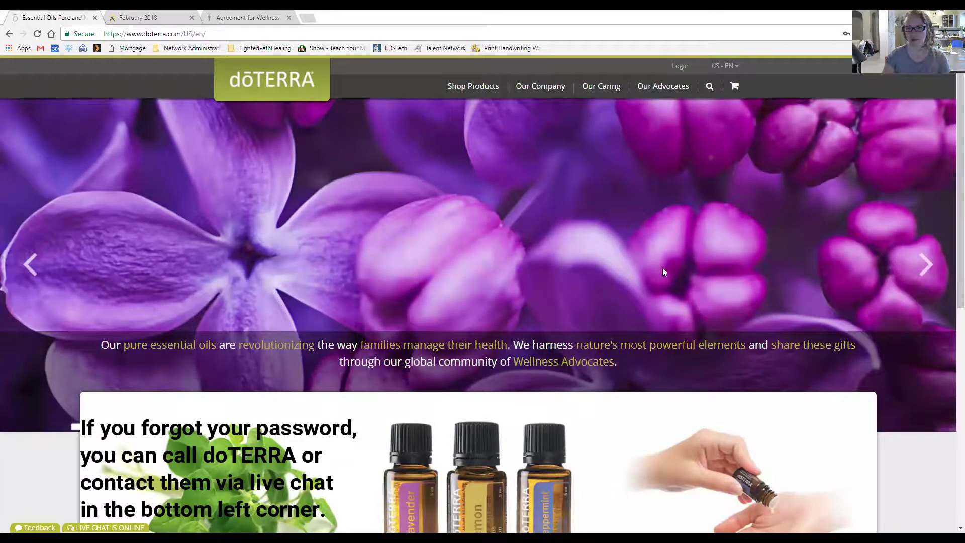
Log in to the doTERRA account with the prefilled credentials.
left_click(681, 67)
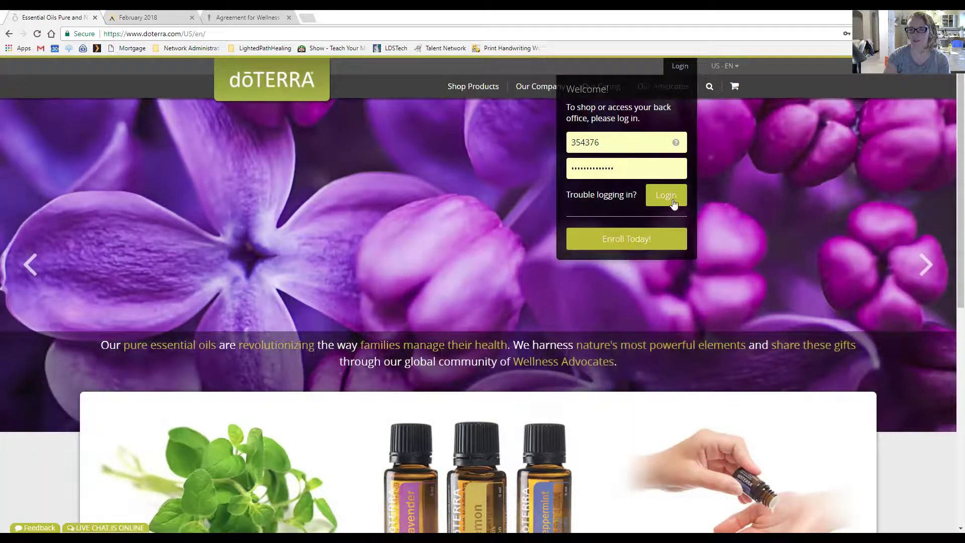
left_click(667, 196)
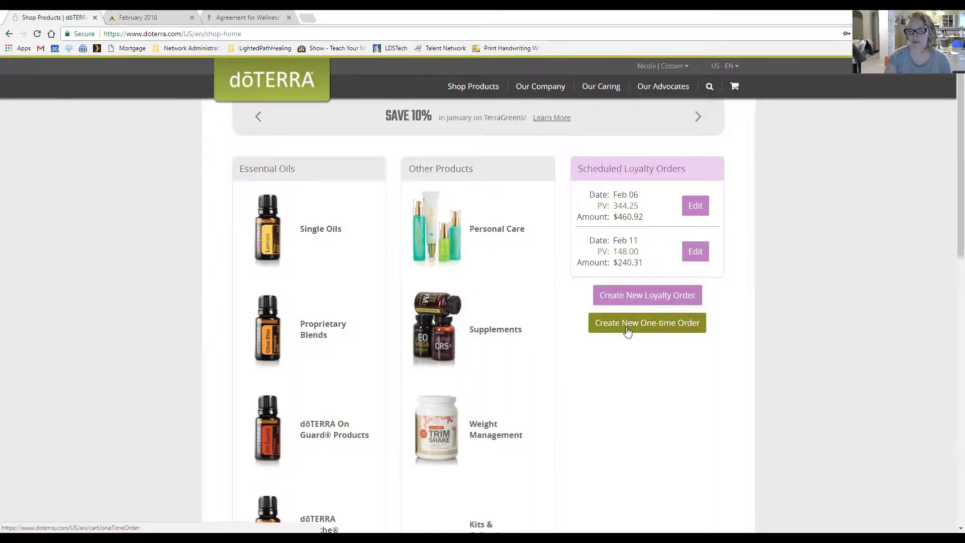
Create a new recurring Loyalty Order in addition to the ones already scheduled.
left_click(647, 295)
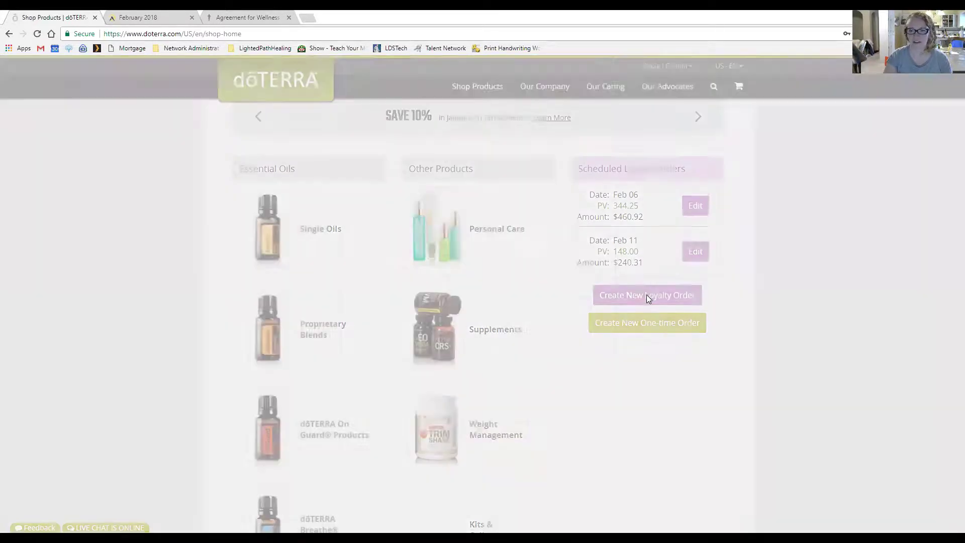
scroll(553, 262, "down", 1)
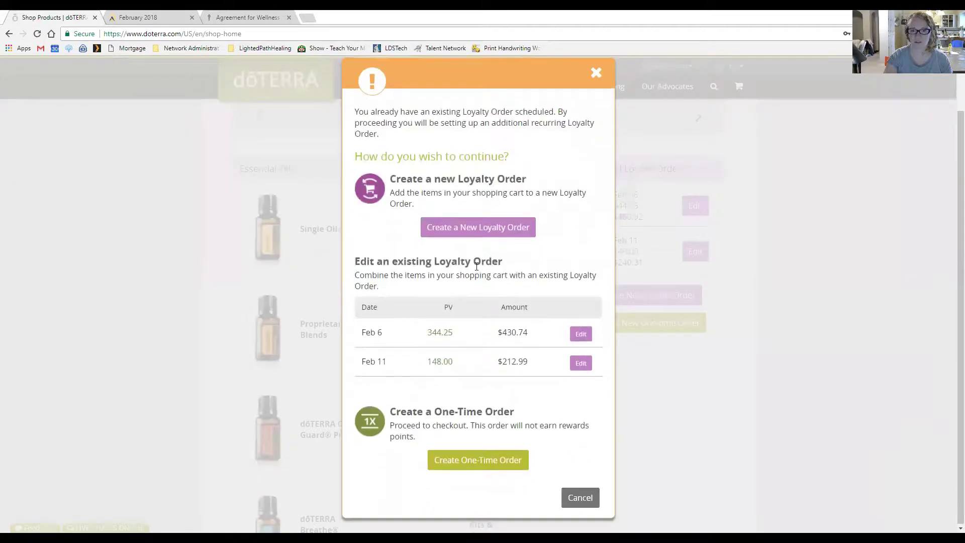
left_click(470, 226)
scroll(453, 251, "down", 2)
left_click(422, 194)
left_click(483, 498)
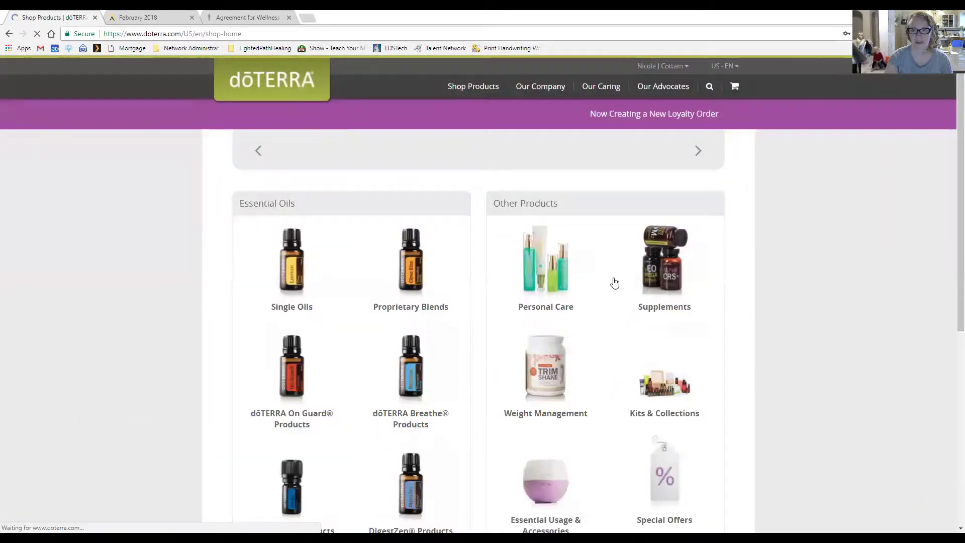
Open the Daily Vitality products within the Supplements category.
scroll(563, 359, "down", 2)
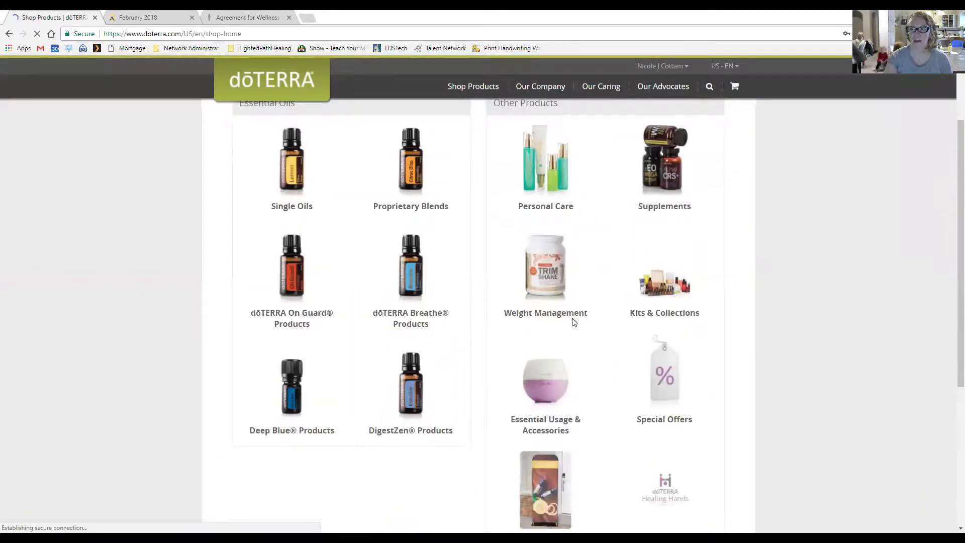
scroll(555, 338, "down", 1)
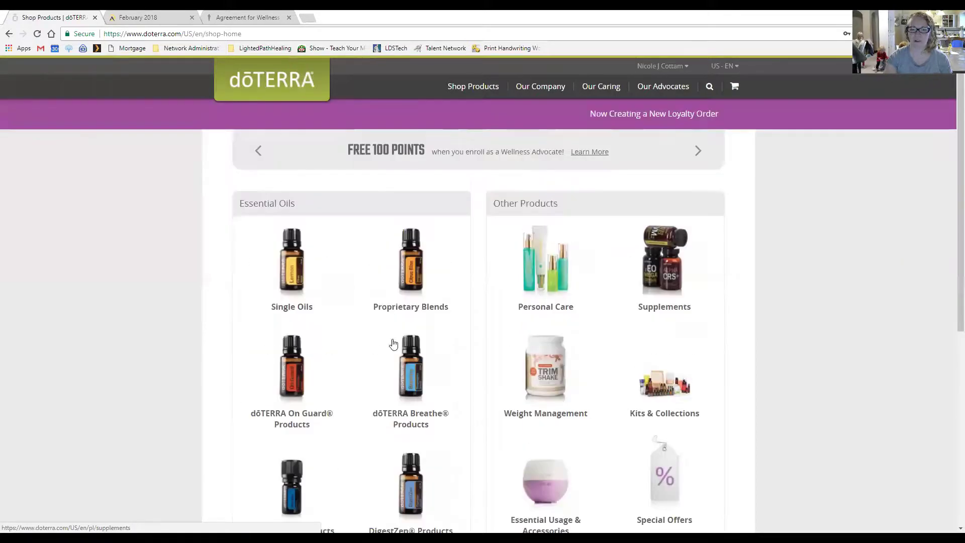
left_click(666, 290)
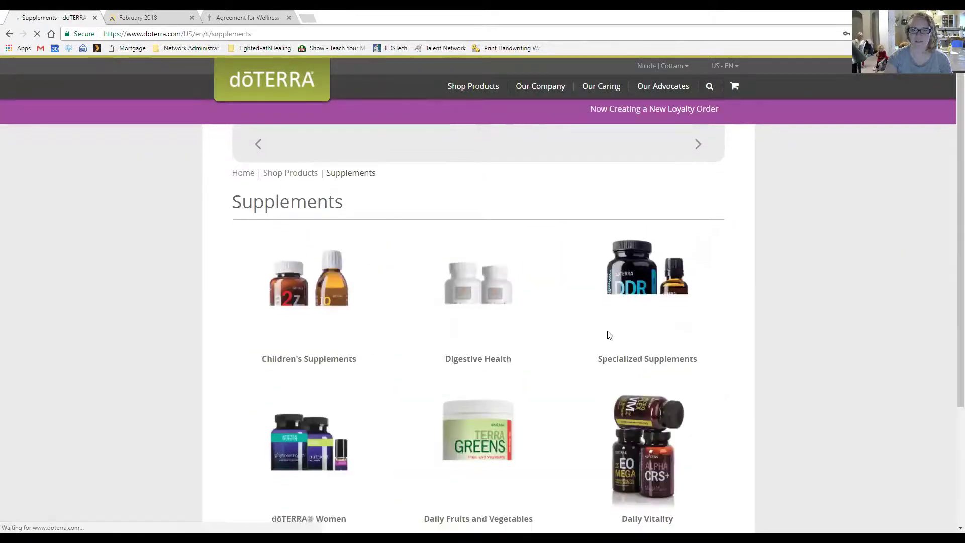
scroll(619, 322, "down", 3)
left_click(630, 312)
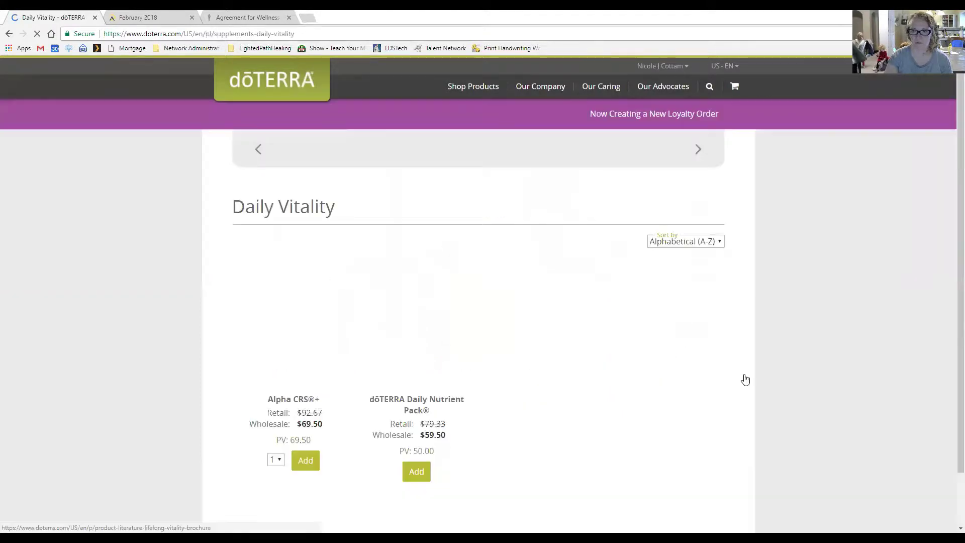
Start customizing the dōTERRA Lifelong Vitality Pack and choose 1 DigestZen TerraZyme as a discounted extra.
scroll(583, 305, "down", 1)
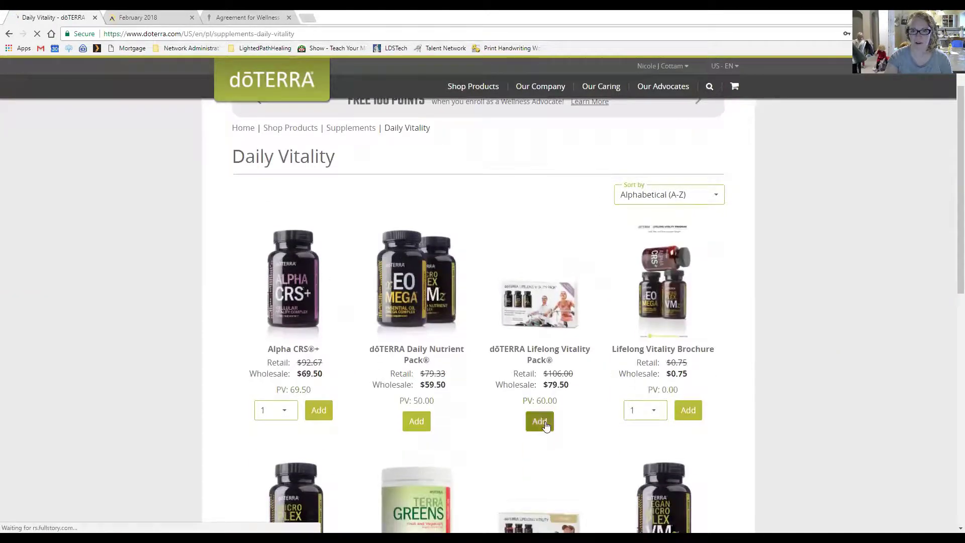
left_click(546, 425)
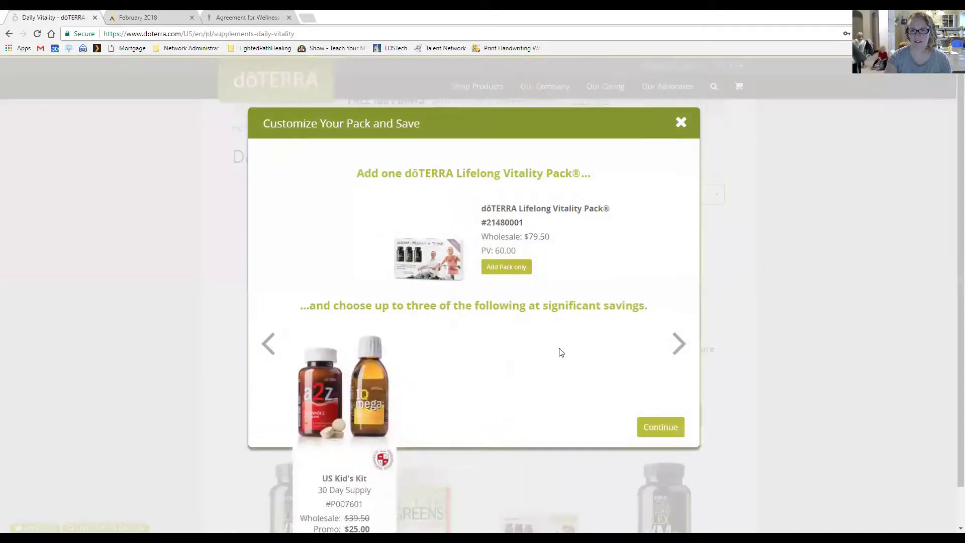
scroll(590, 379, "down", 2)
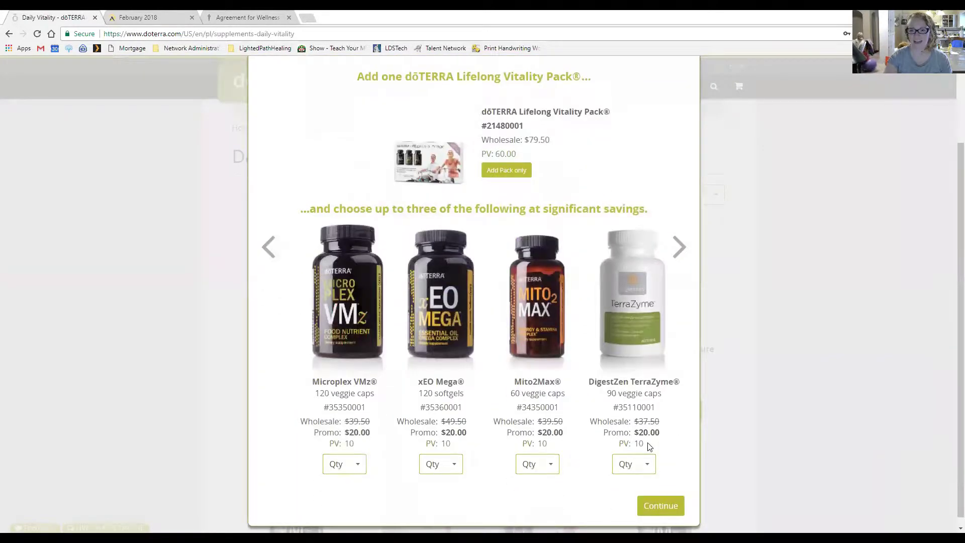
left_click(648, 464)
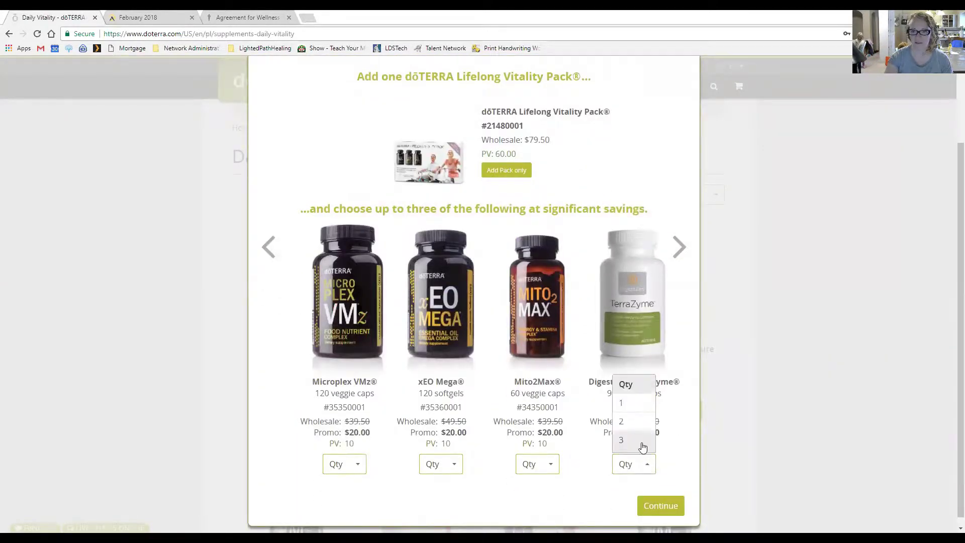
left_click(638, 404)
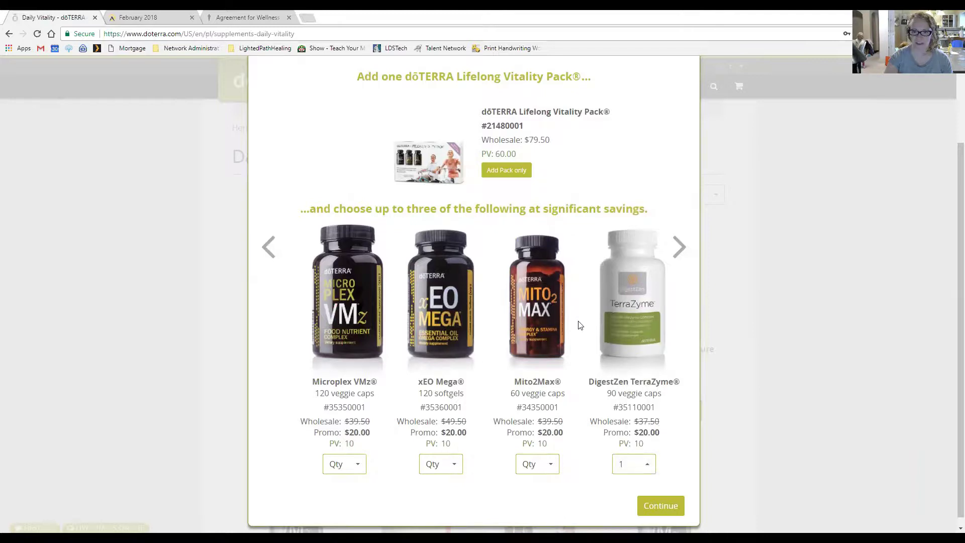
Choose 1 PB Assist+ and 1 US Kid's Kit as further discounted extras for the pack.
left_click(680, 249)
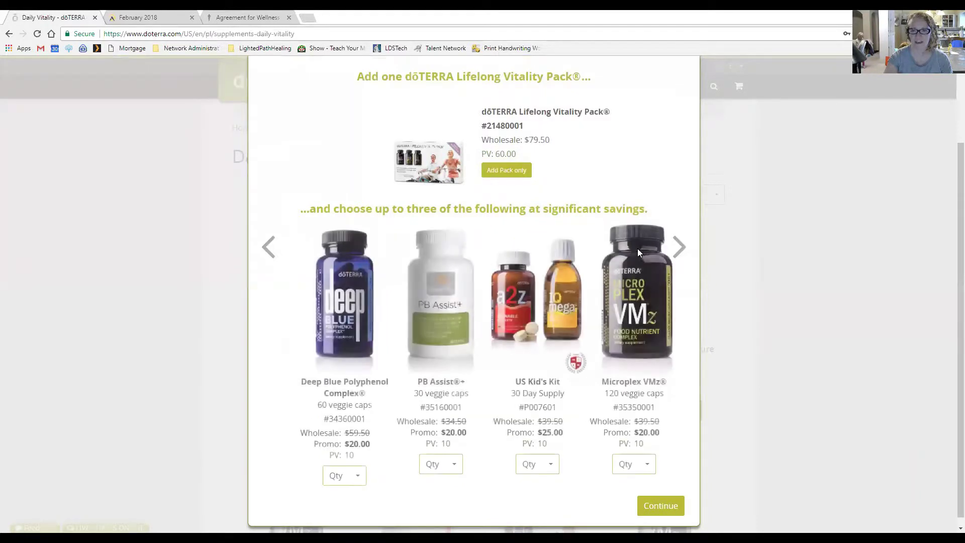
left_click(455, 465)
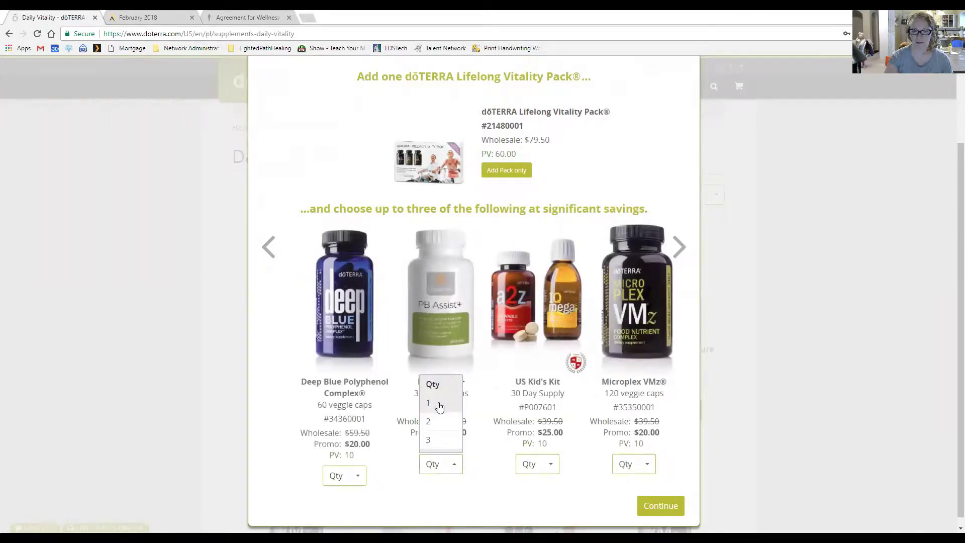
left_click(437, 404)
left_click(553, 465)
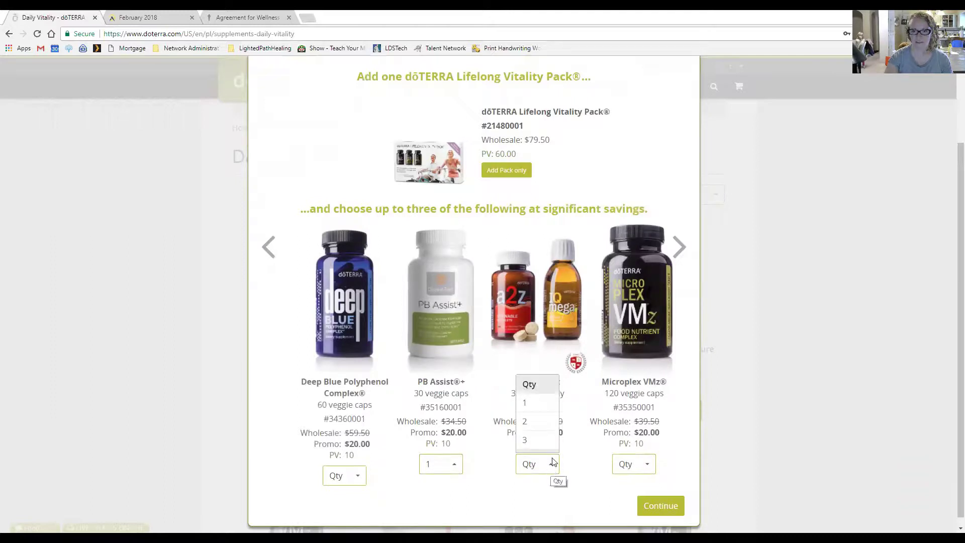
left_click(541, 407)
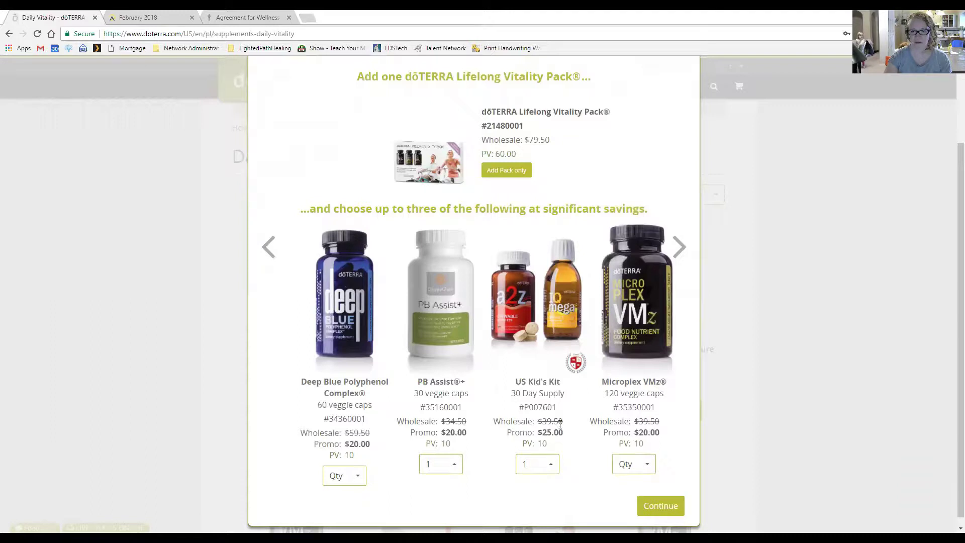
Add the customized Lifelong Vitality Pack to the loyalty order and open that order for review.
left_click_drag(563, 422, 538, 424)
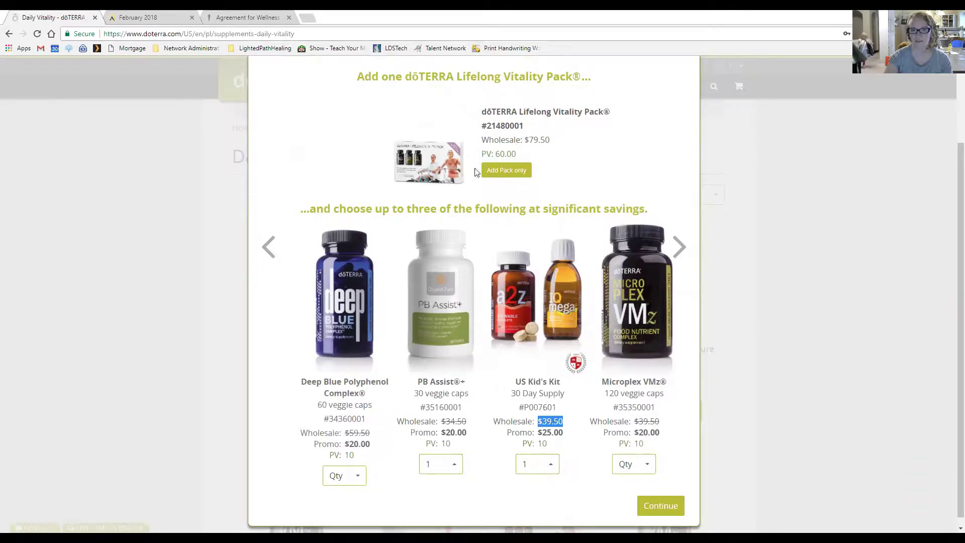
left_click(661, 506)
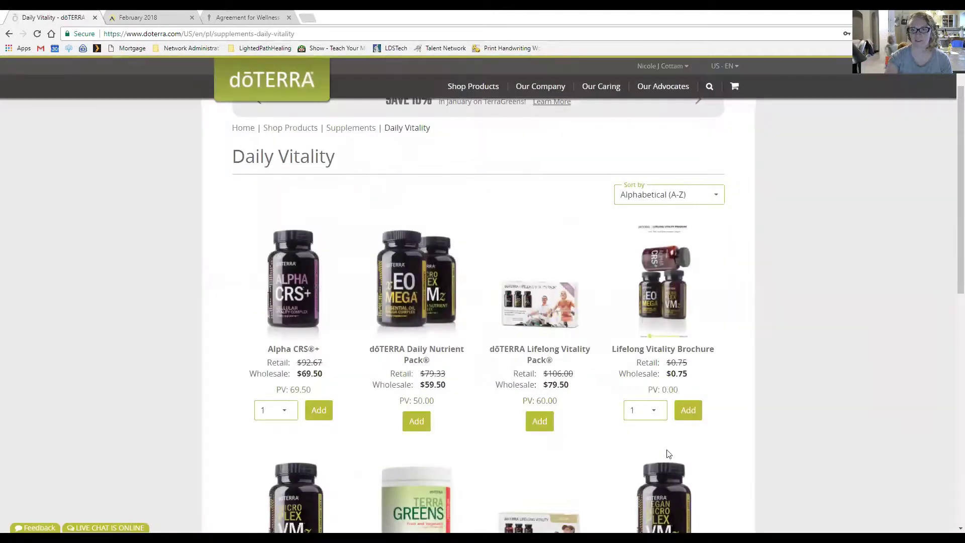
scroll(696, 370, "down", 4)
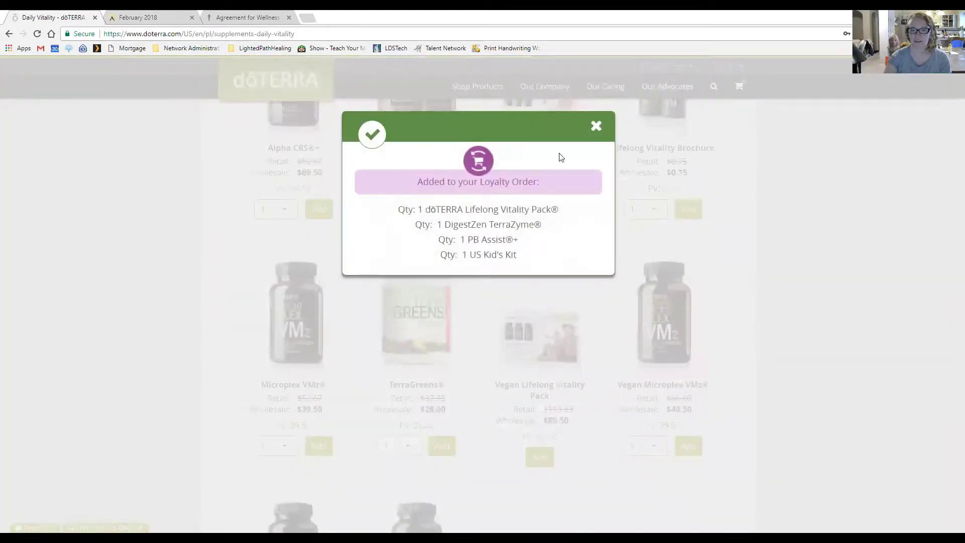
left_click(596, 115)
mouse_move(741, 88)
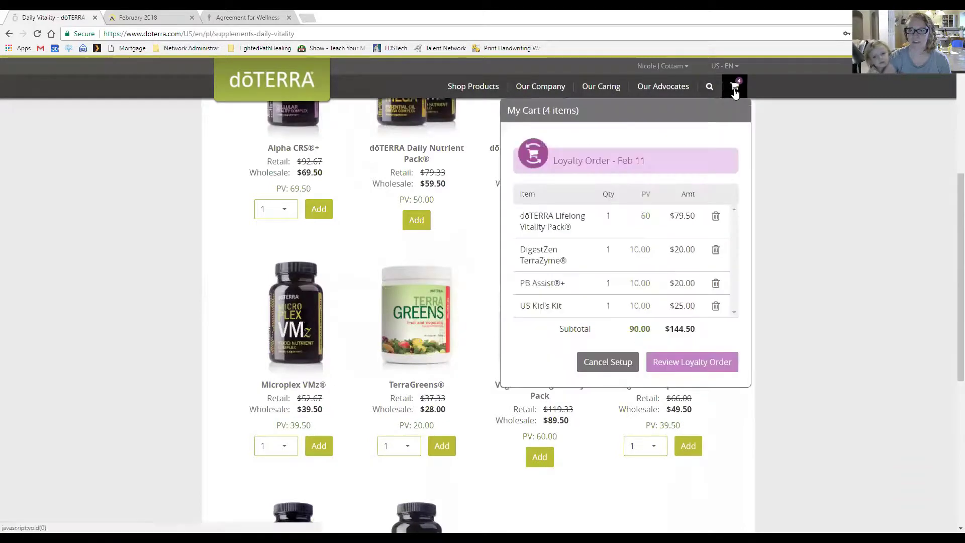
left_click(703, 362)
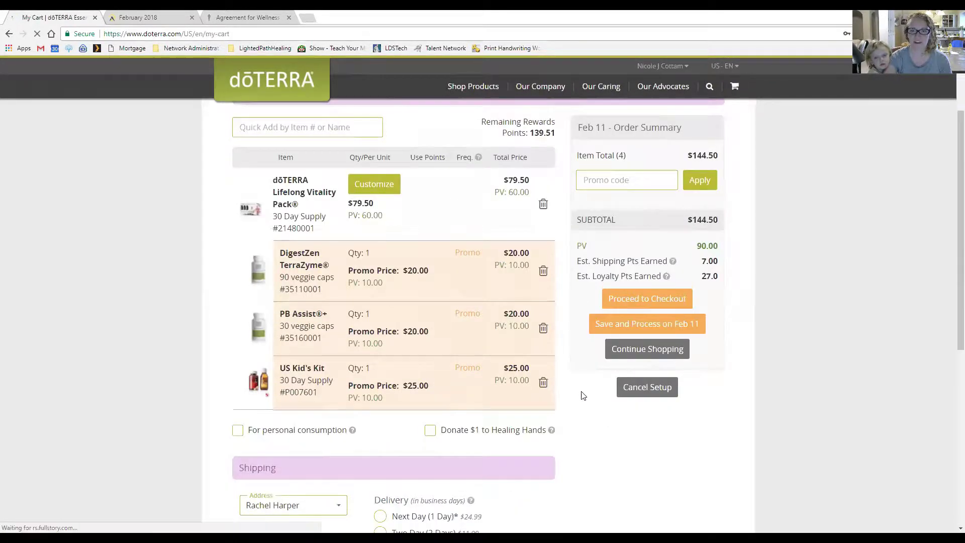
Quick-add one Lavender-15 mL to the loyalty order by searching for its name.
left_click(350, 212)
type("lav")
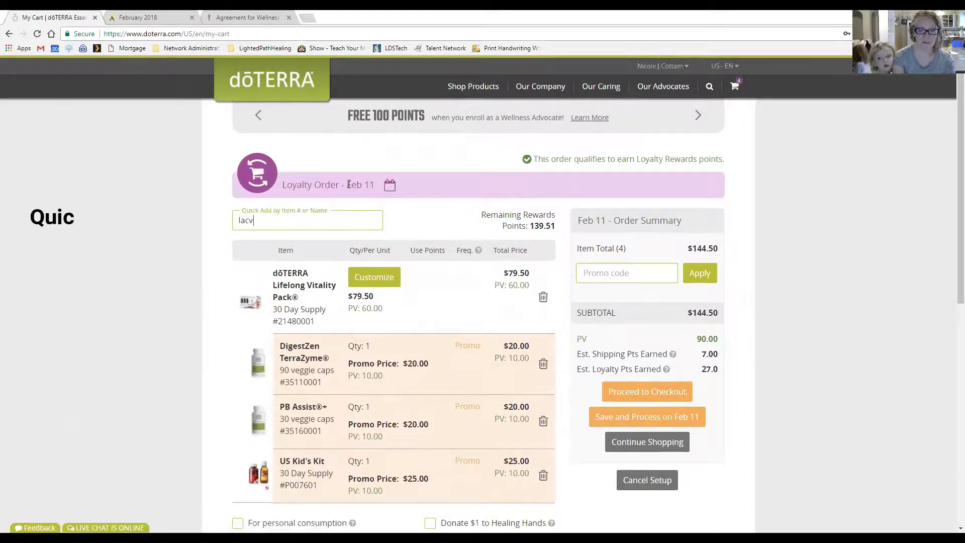
type("ene")
key("BackSpace")
type("nder")
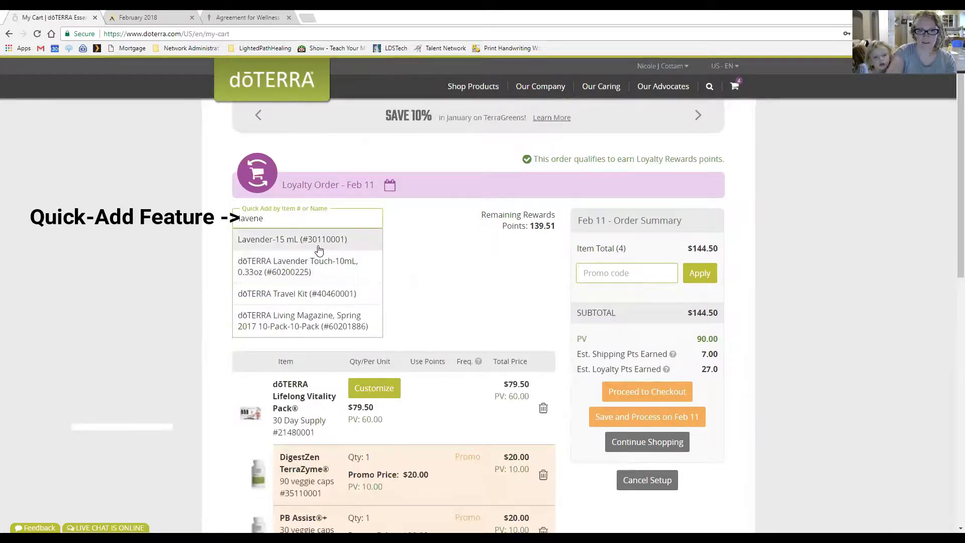
left_click(319, 243)
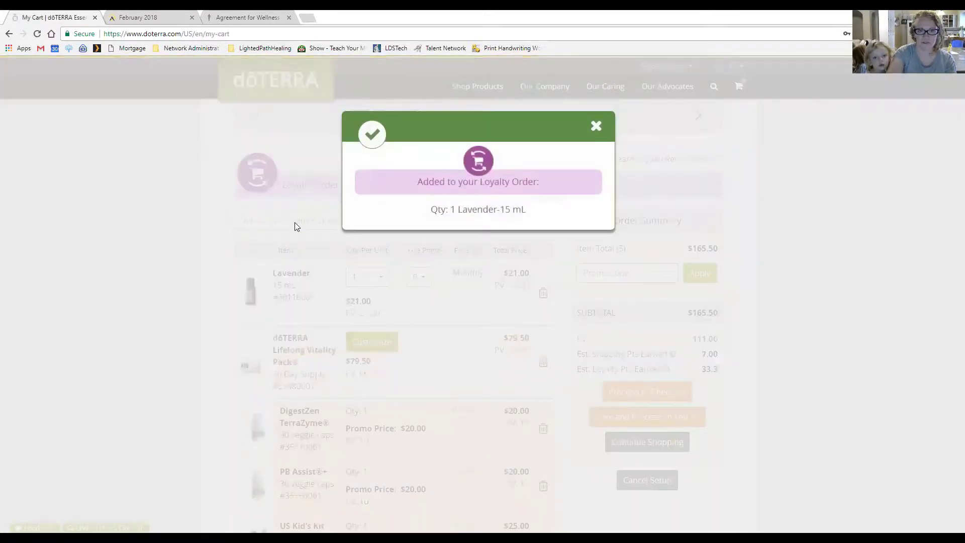
Quick-add one dōTERRA On Guard-15 mL by searching for "on guard".
type("on")
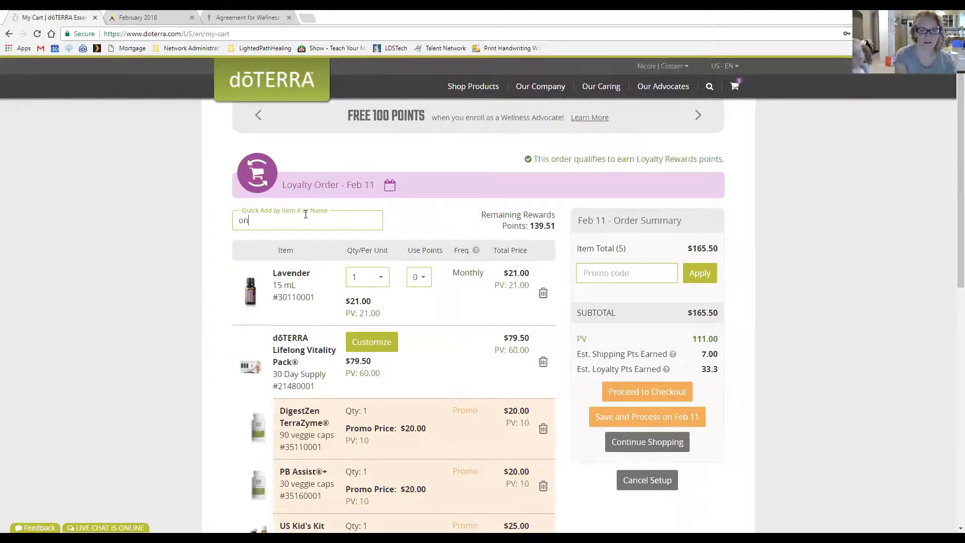
type(" guard")
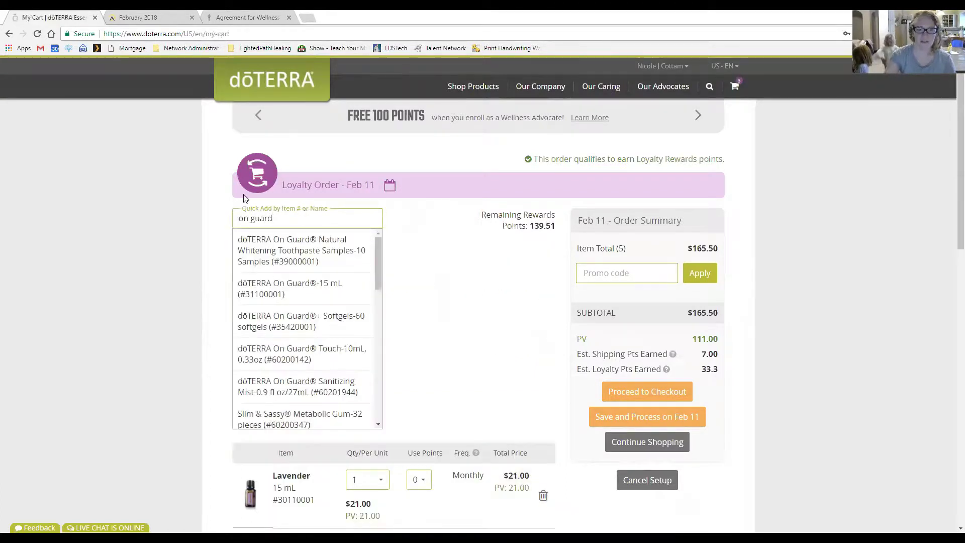
left_click(324, 277)
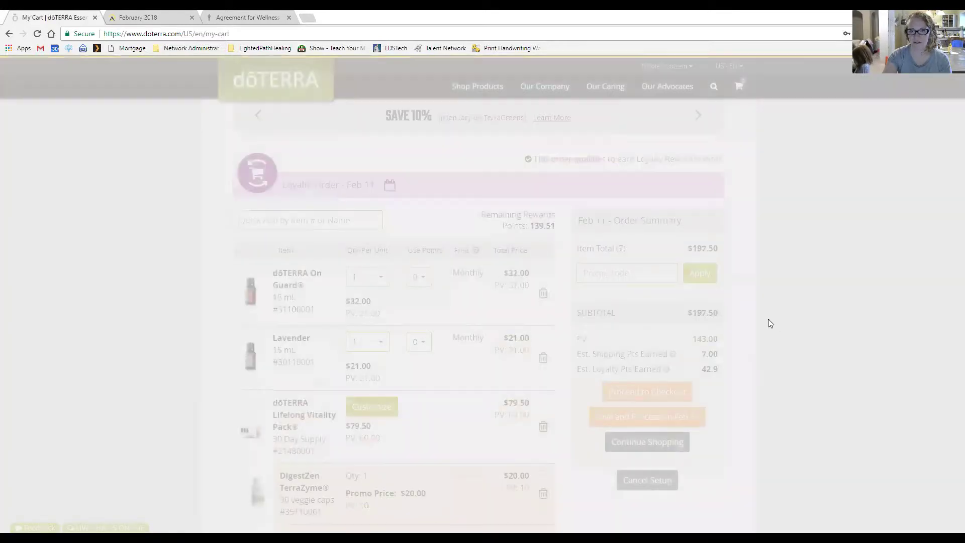
Review the items in the loyalty order and redeem reward points for 1 Lavender 15 mL.
scroll(739, 352, "down", 1)
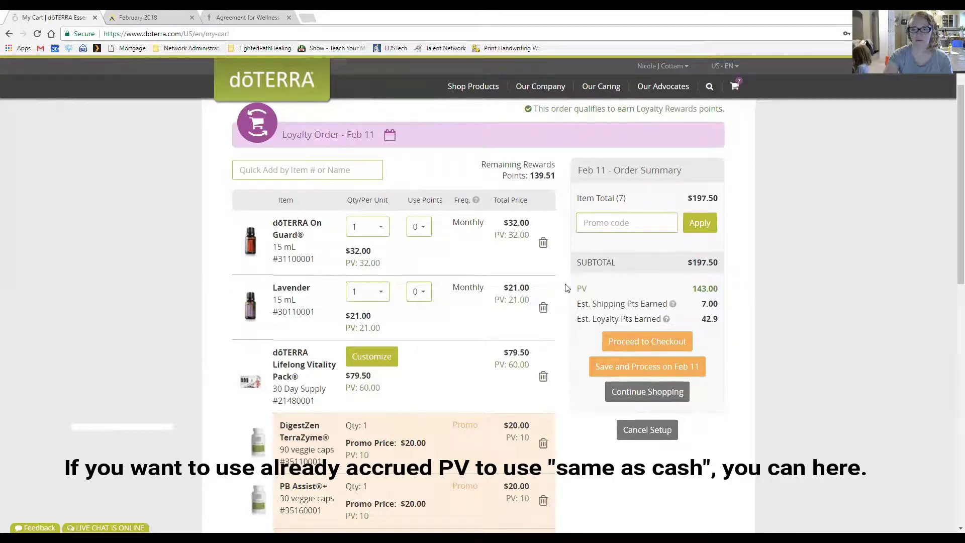
scroll(574, 264, "down", 1)
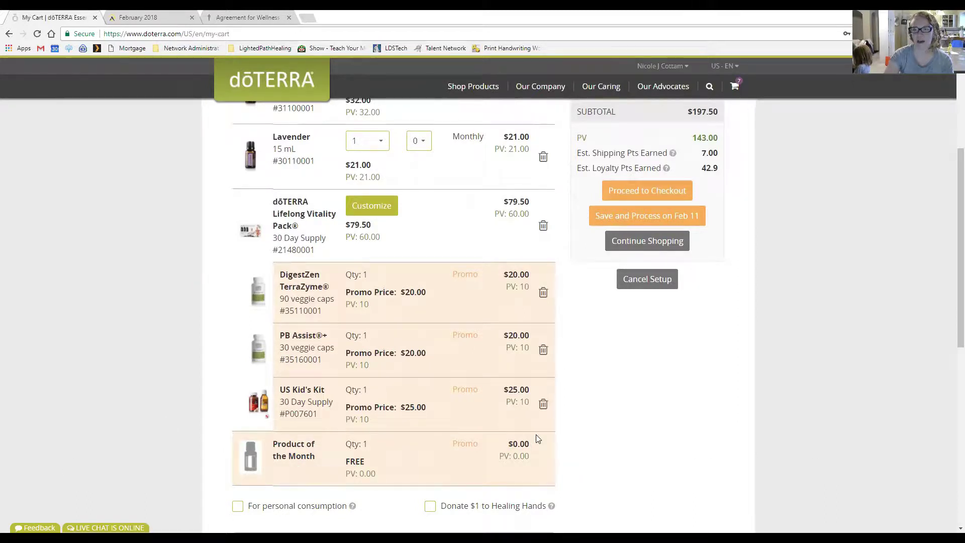
scroll(564, 370, "up", 3)
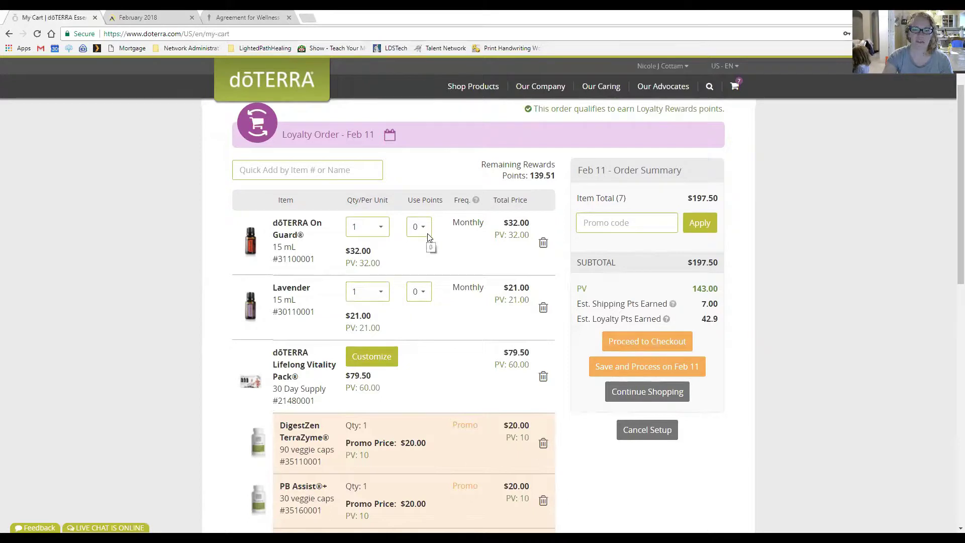
left_click(423, 294)
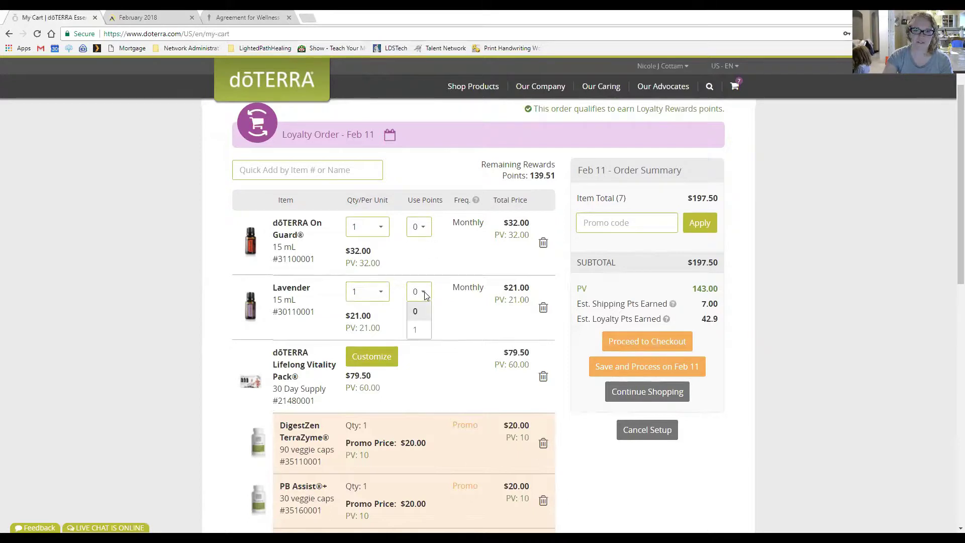
left_click(415, 330)
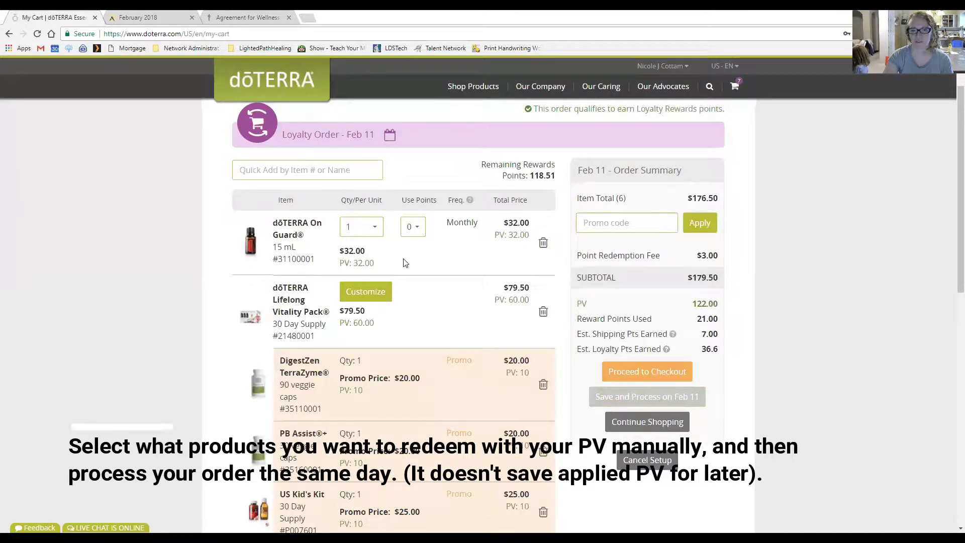
scroll(472, 315, "down", 3)
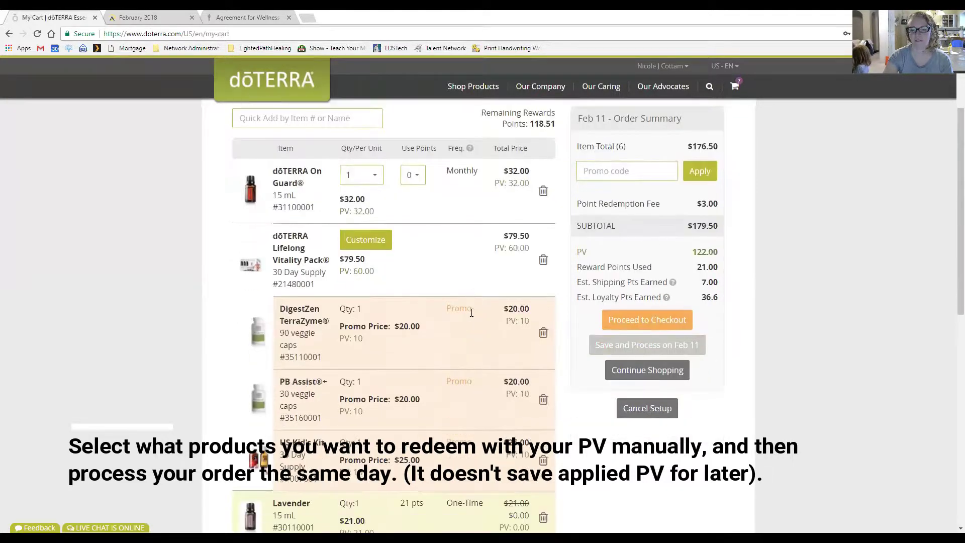
Remove the point-redeemed Lavender from the loyalty order and quick-add one regular Lavender 15 mL by searching for its name.
scroll(471, 312, "up", 1)
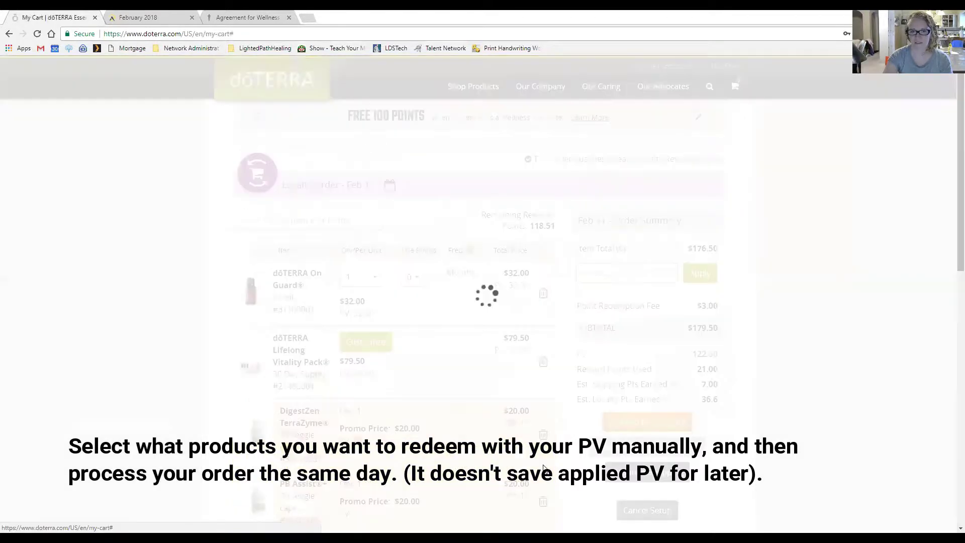
left_click(443, 379)
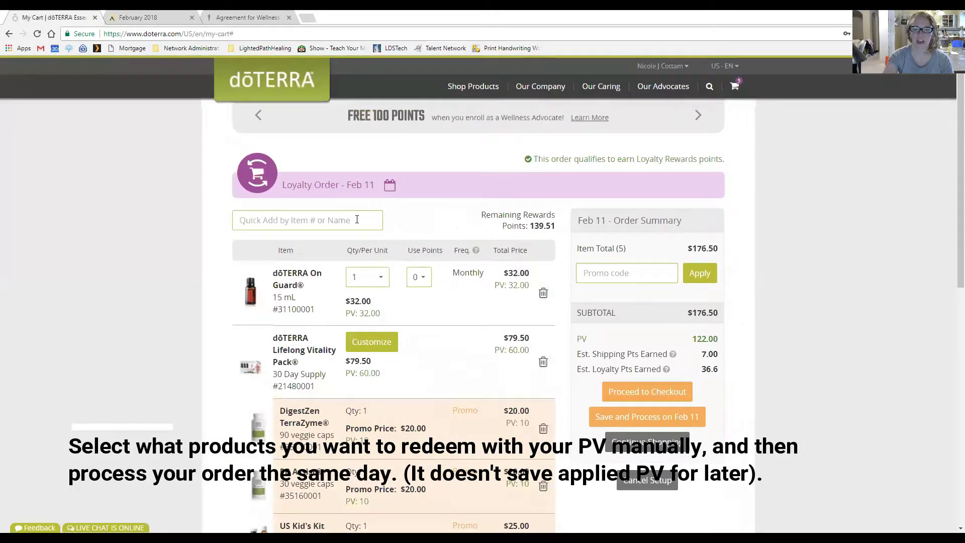
left_click(346, 221)
type("lavende")
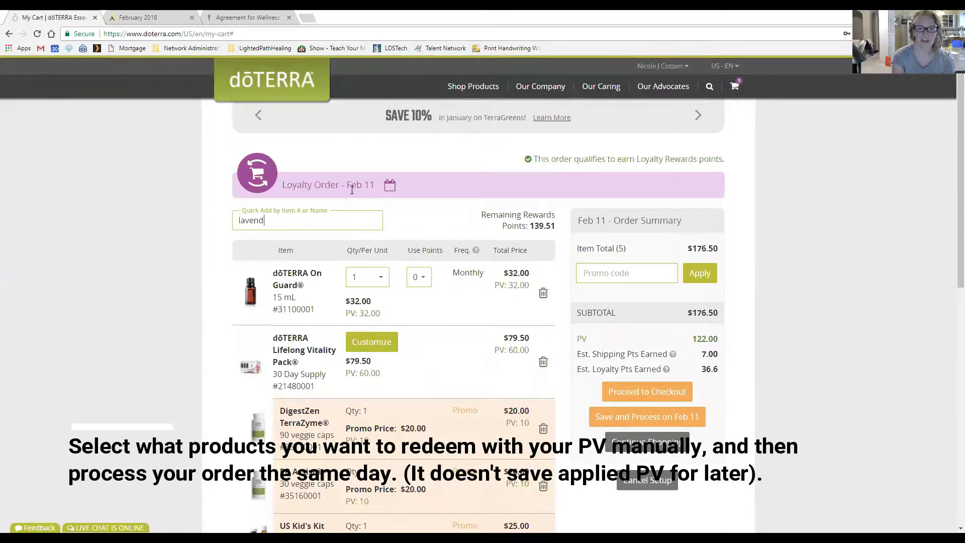
left_click(318, 239)
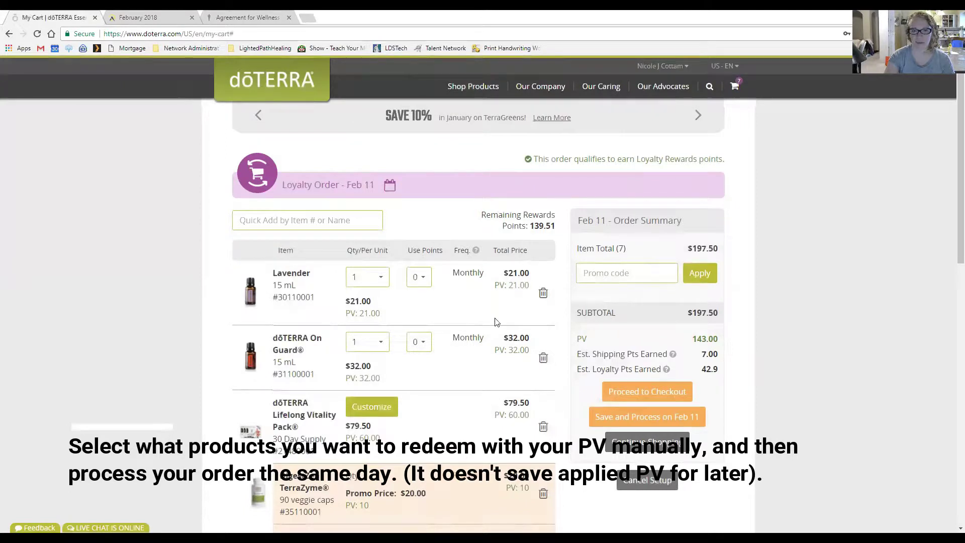
Review the order summary and save the loyalty order to process on Feb 11.
scroll(480, 314, "down", 1)
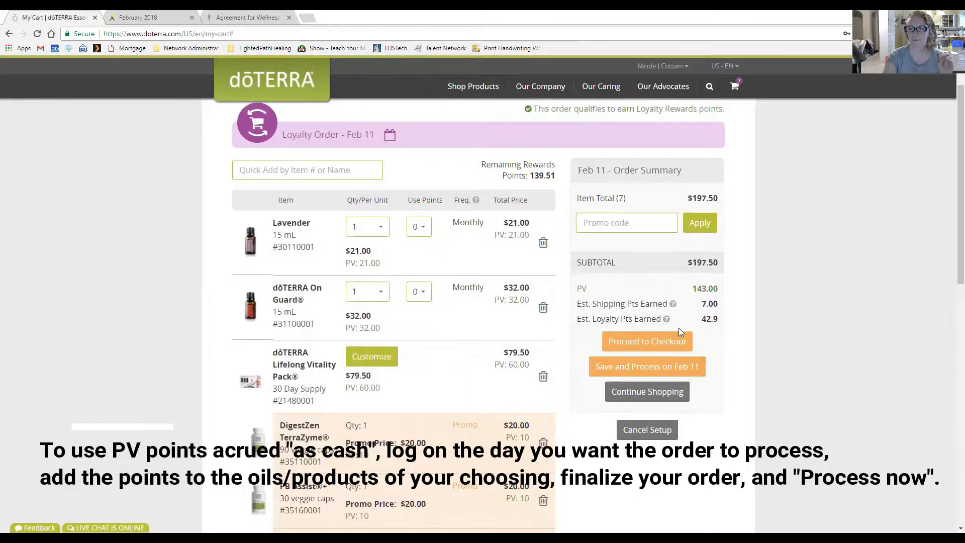
mouse_move(667, 320)
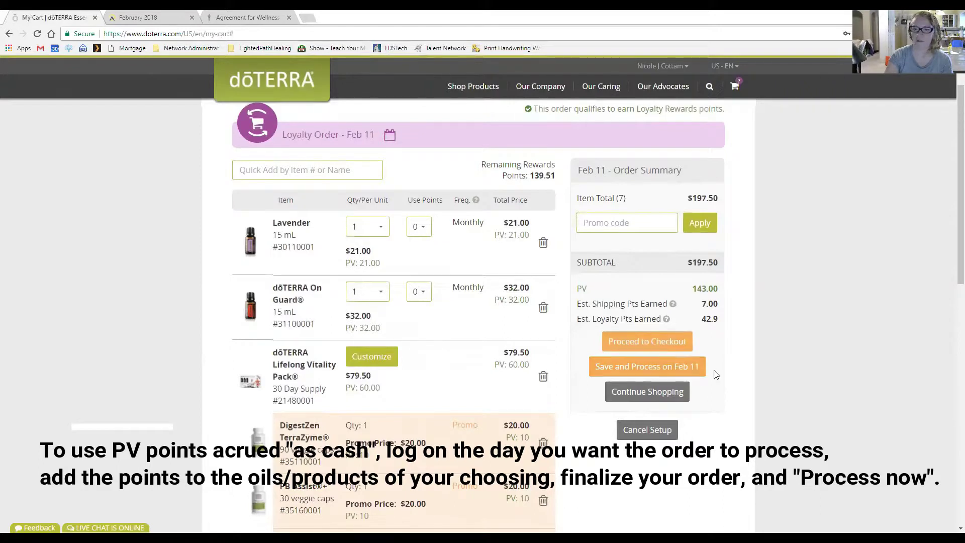
left_click(663, 369)
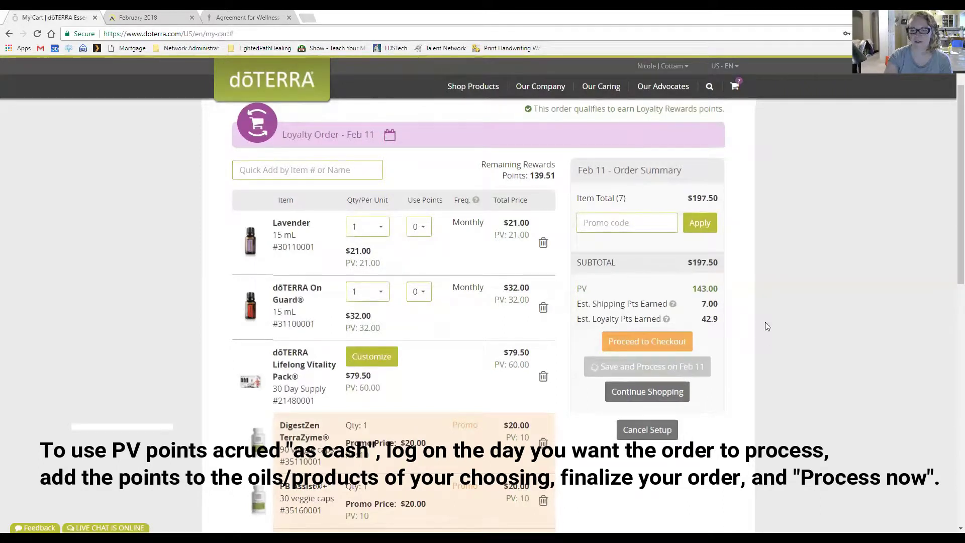
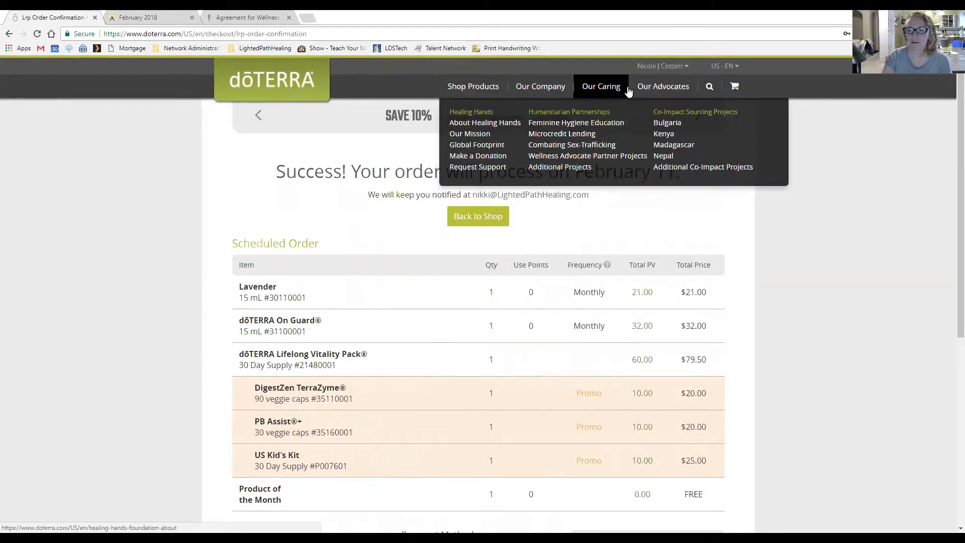
left_click(663, 89)
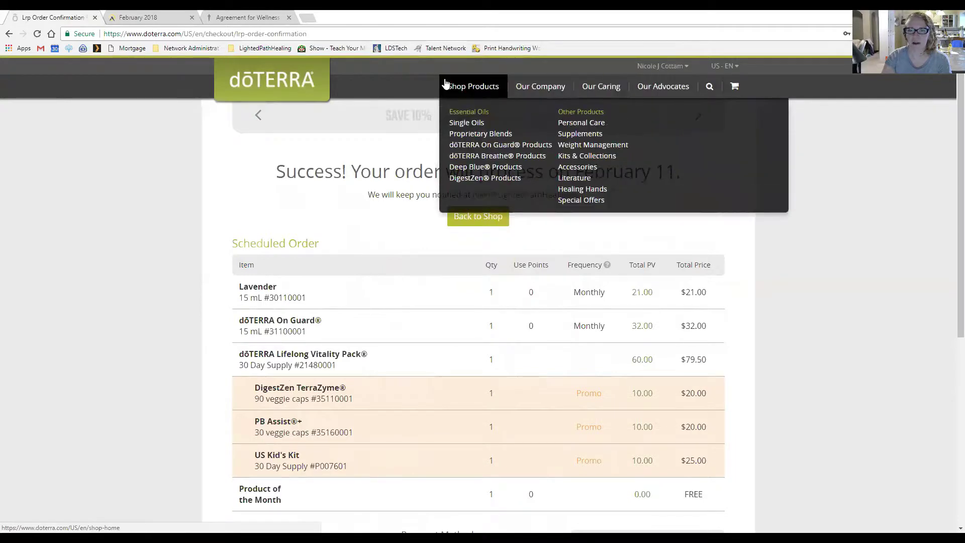
mouse_move(660, 86)
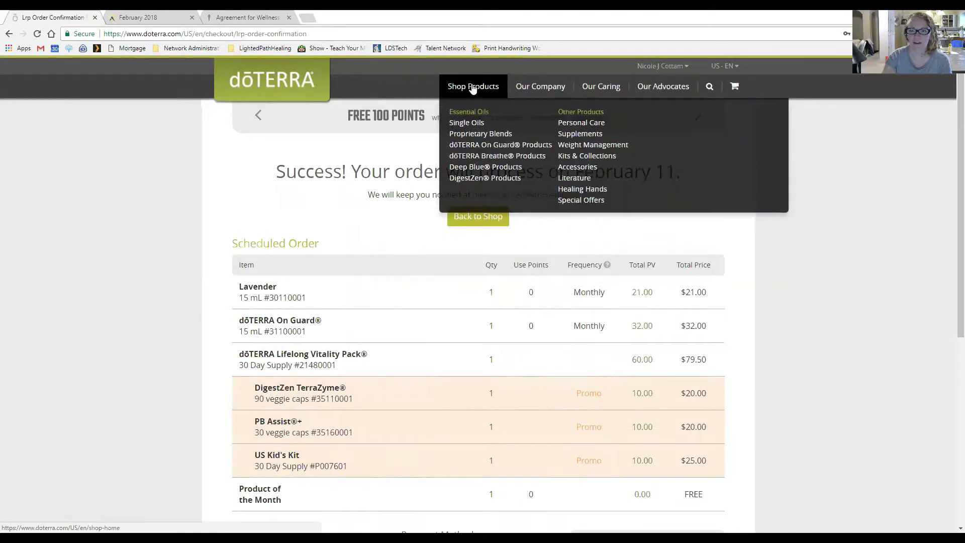
mouse_move(560, 91)
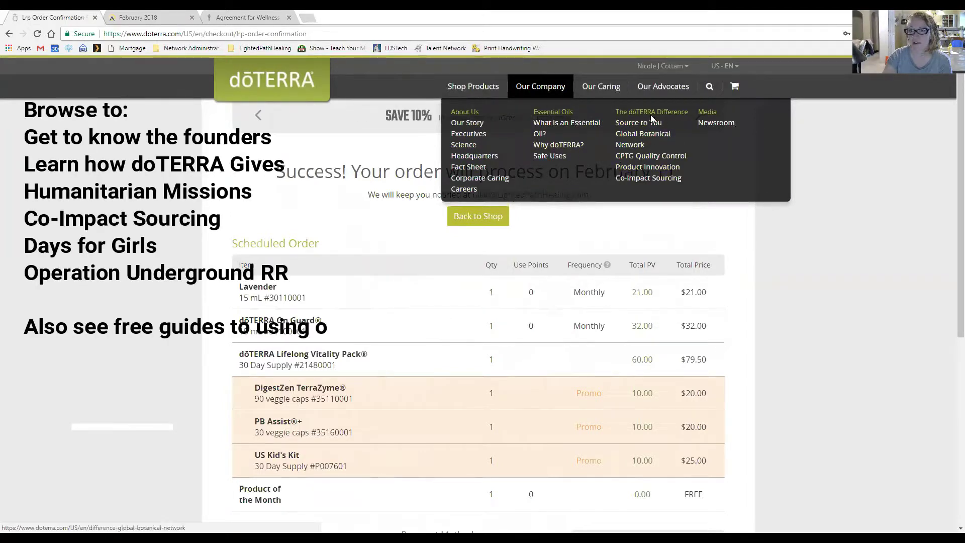
mouse_move(608, 92)
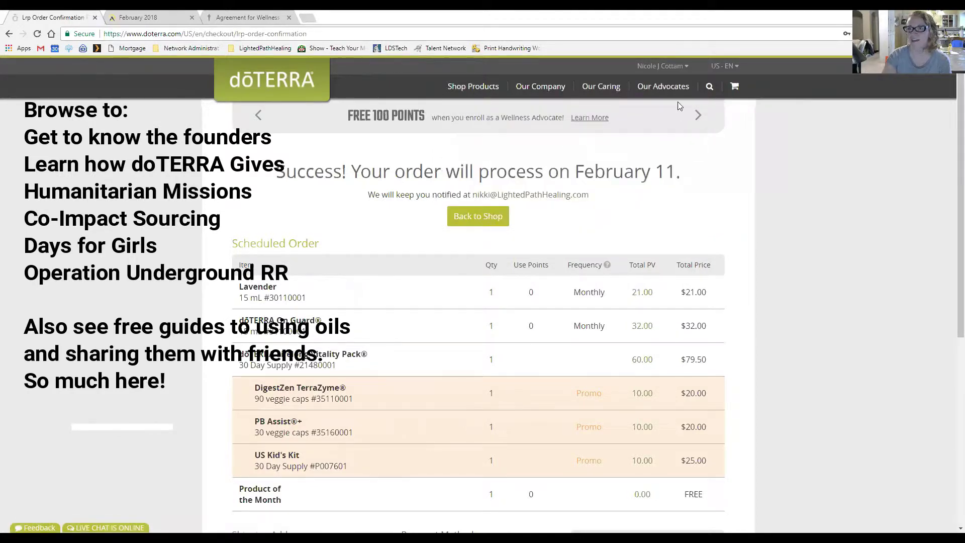
mouse_move(734, 87)
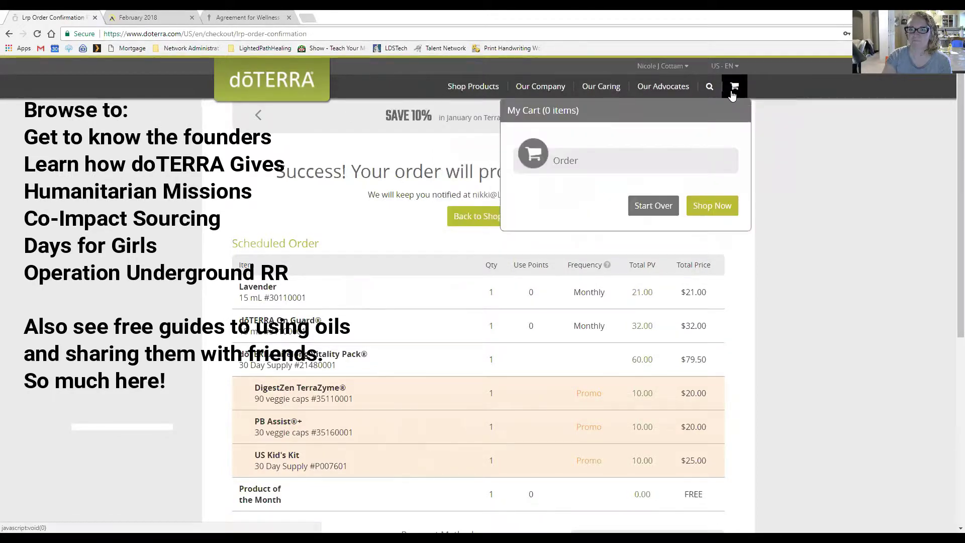
mouse_move(473, 91)
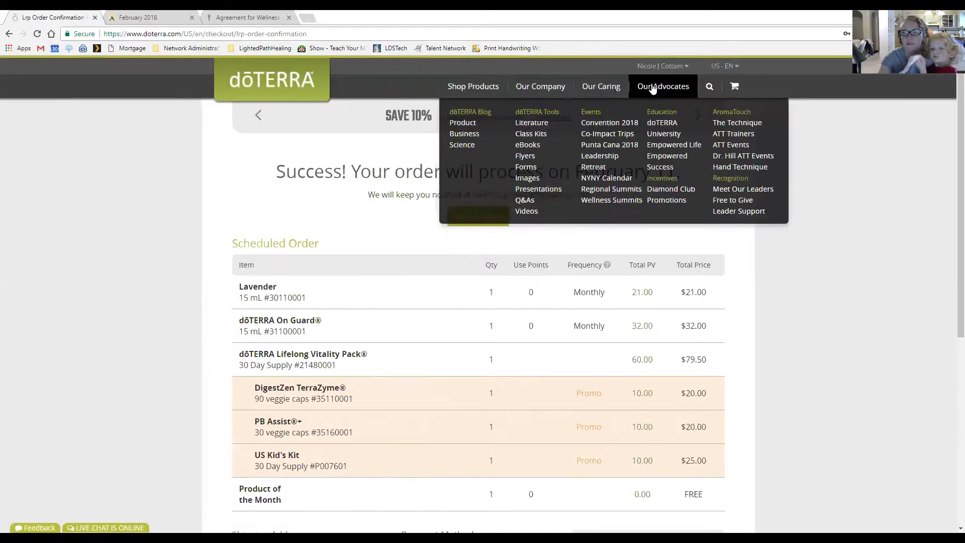
Open the account profile and look through its profile, business, web site and order sections.
left_click(657, 101)
left_click(648, 90)
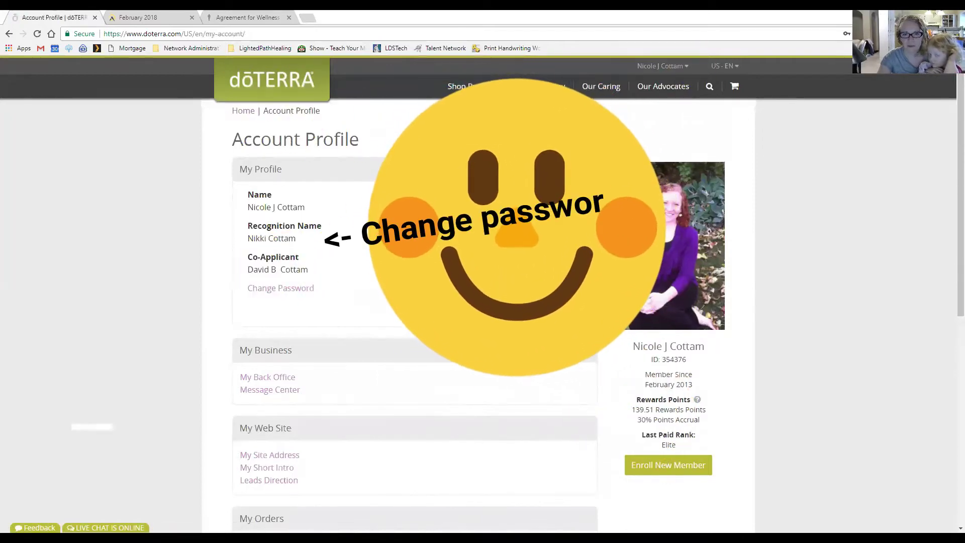
scroll(362, 244, "down", 4)
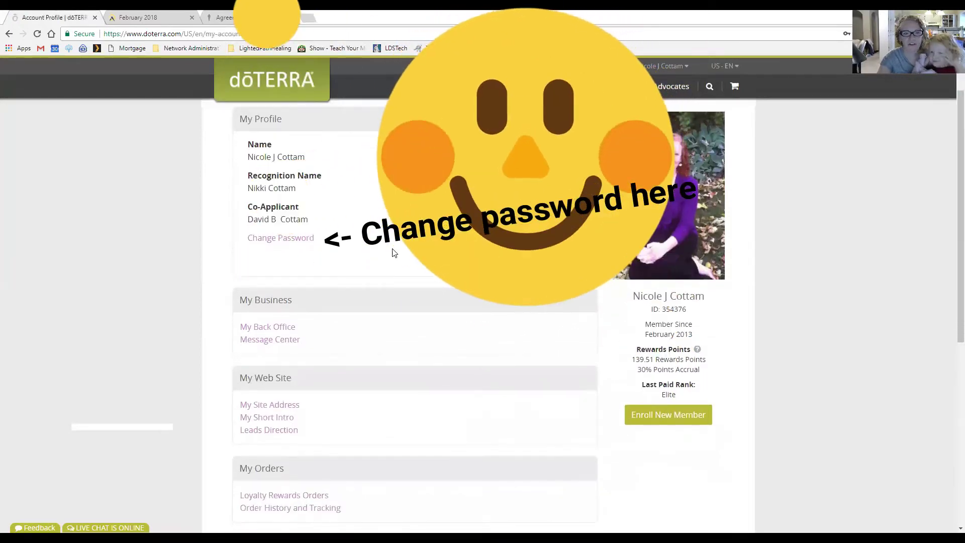
scroll(362, 244, "down", 1)
scroll(323, 191, "up", 2)
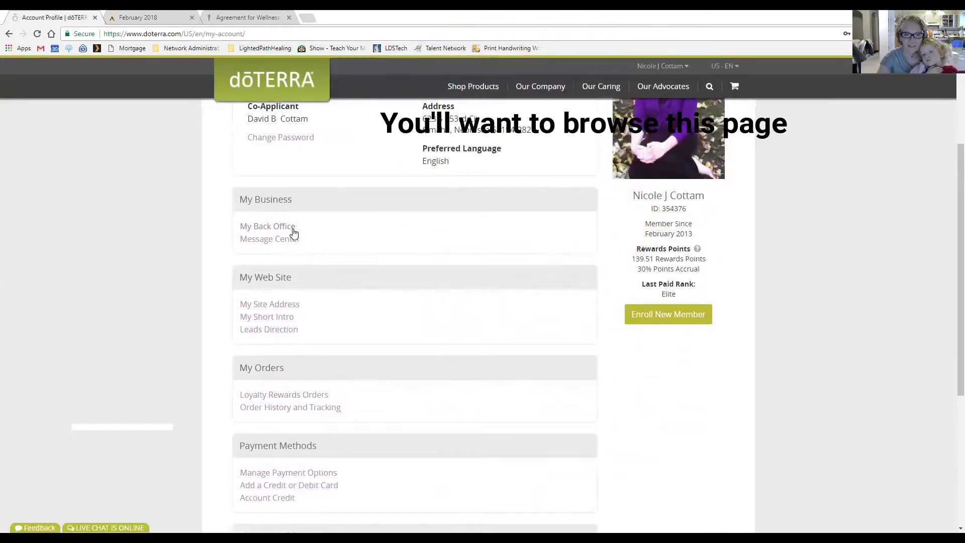
Open the site address settings from the account profile and examine the customizable my.doterra.com site name.
left_click(275, 307)
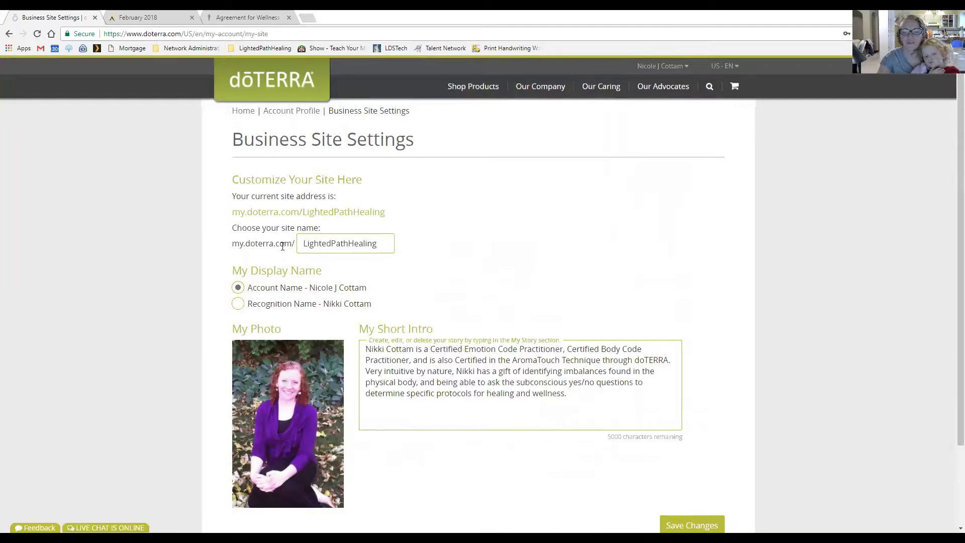
left_click_drag(230, 244, 384, 244)
left_click(384, 245)
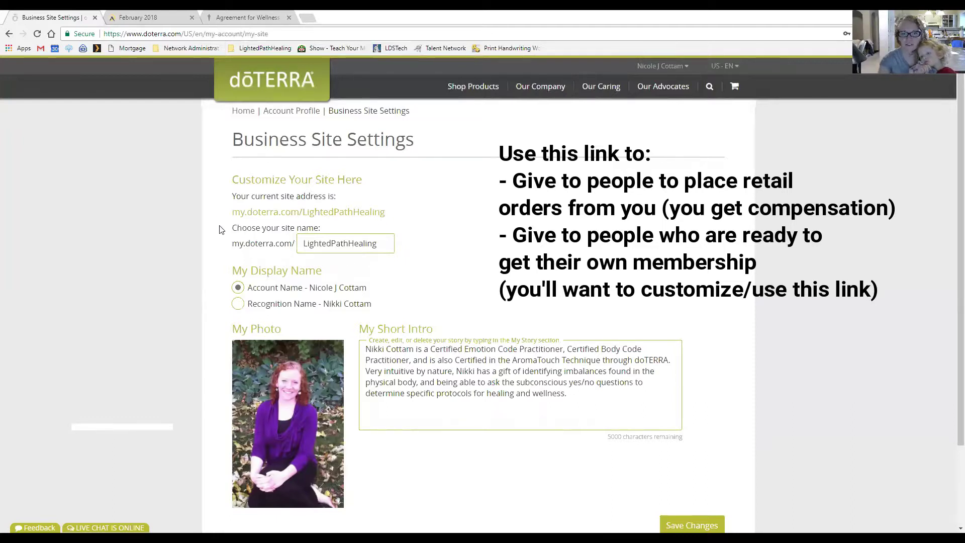
left_click_drag(226, 248, 347, 243)
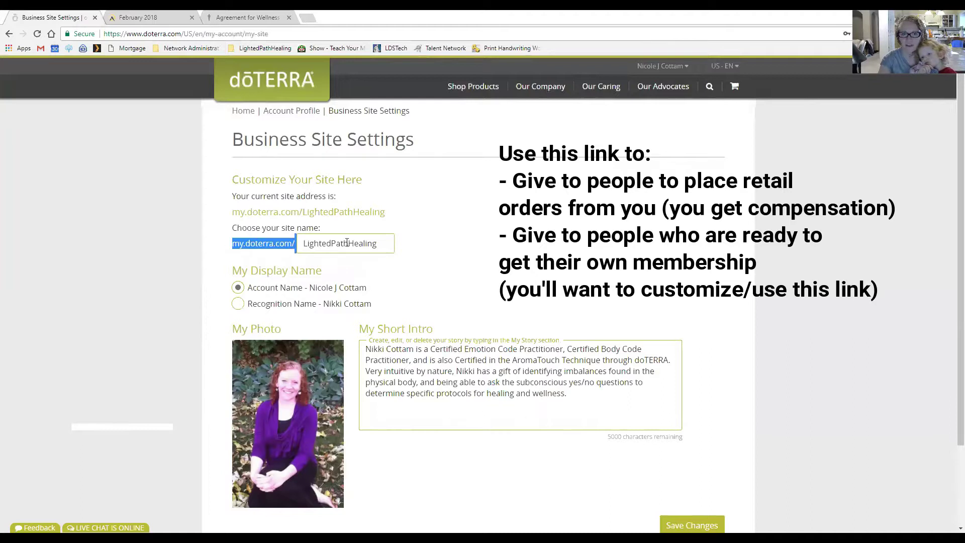
left_click(388, 240)
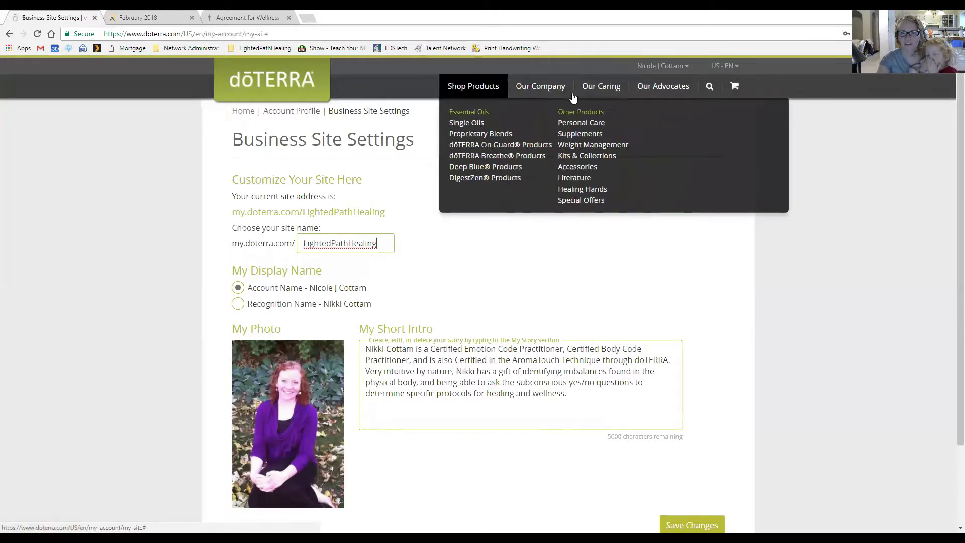
Return to the account profile and look through its order, payment and shipping options and rewards details.
mouse_move(641, 88)
mouse_move(656, 69)
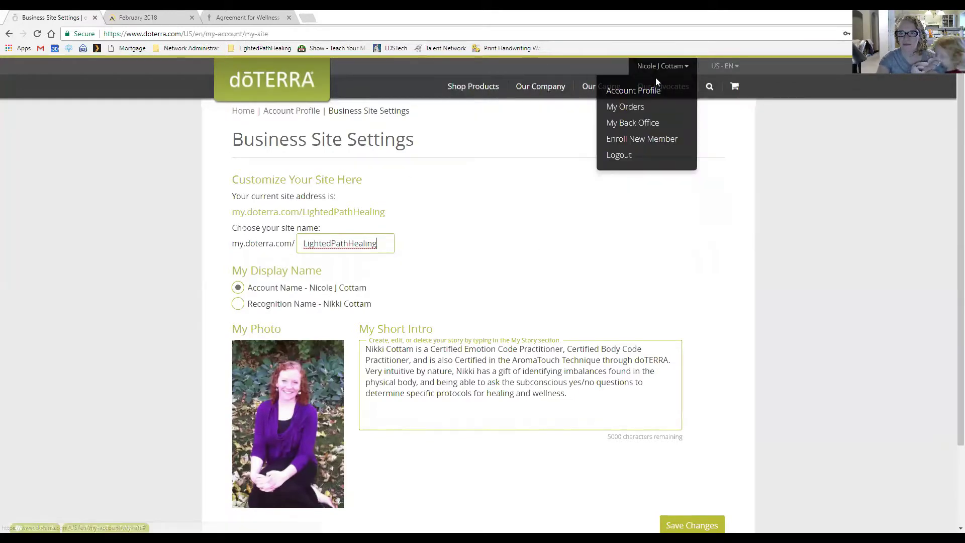
left_click(649, 92)
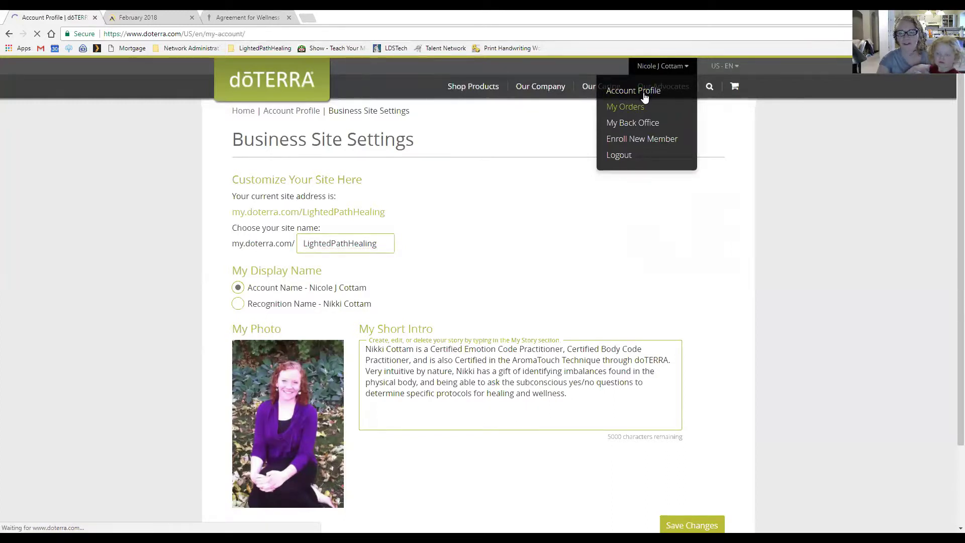
scroll(472, 351, "down", 4)
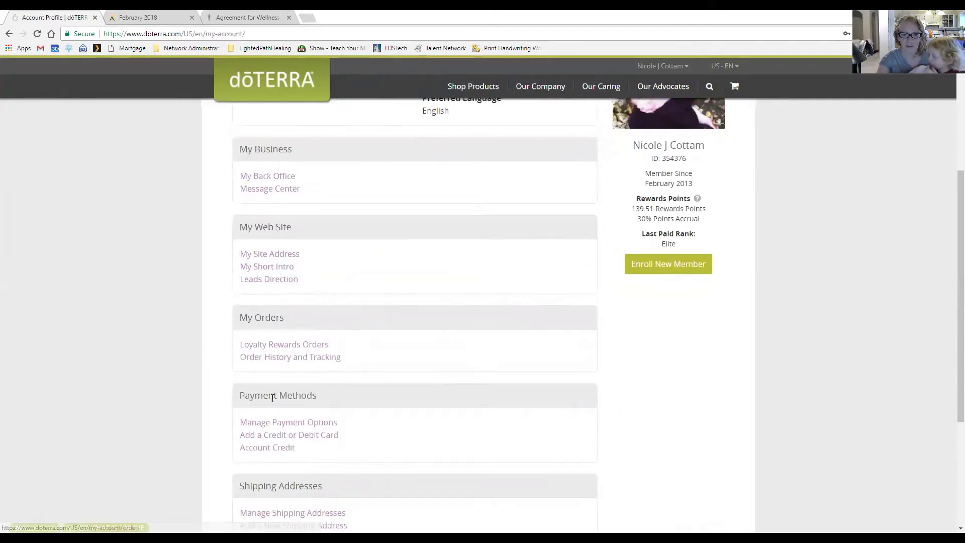
scroll(308, 417, "down", 2)
scroll(675, 217, "up", 5)
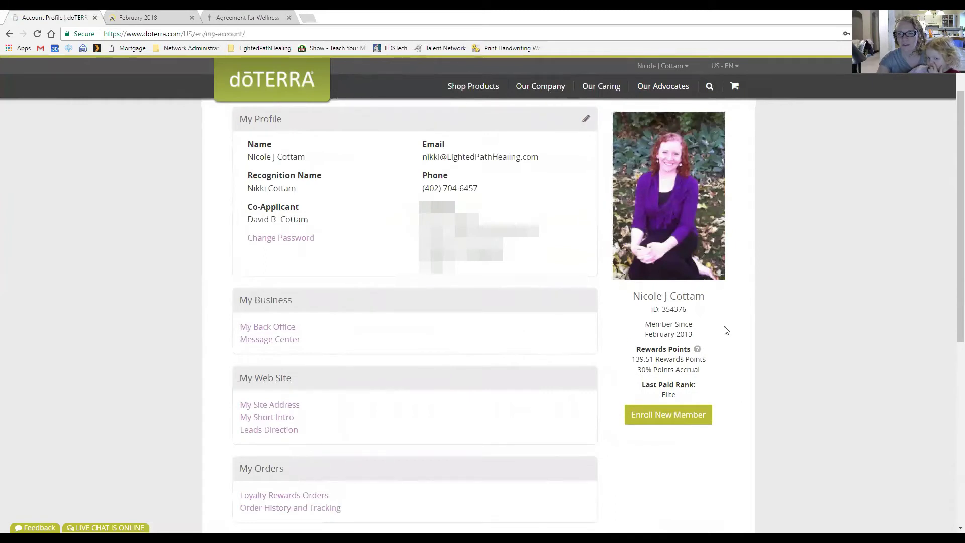
scroll(552, 110, "up", 1)
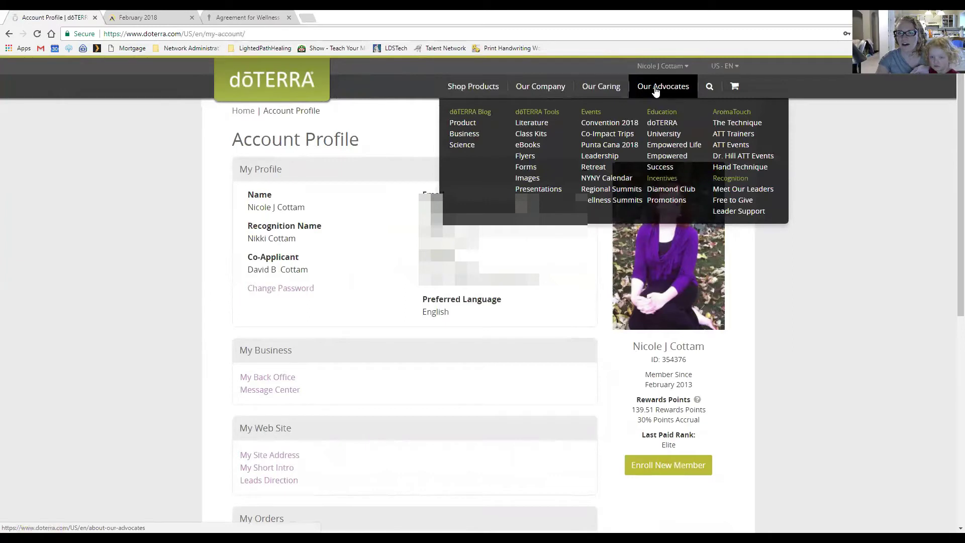
mouse_move(671, 73)
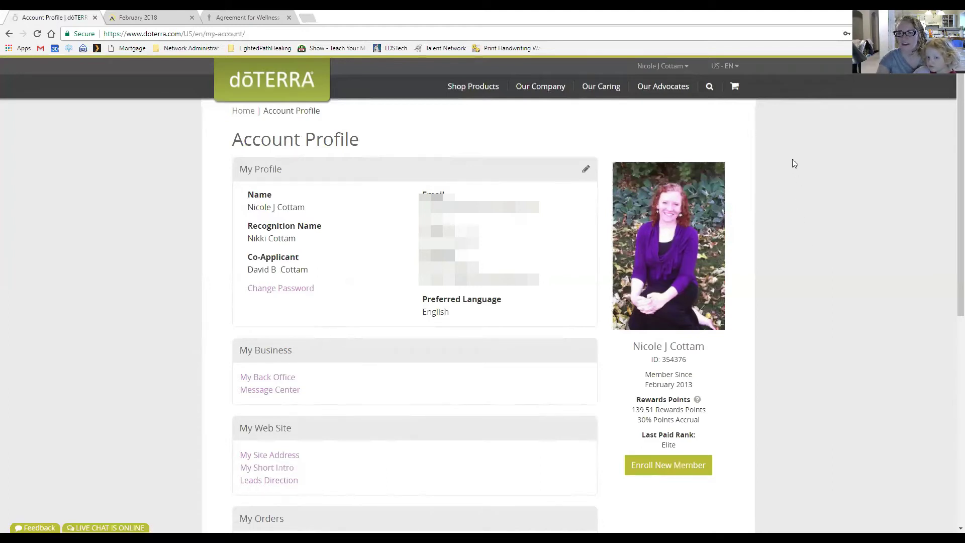
left_click(709, 86)
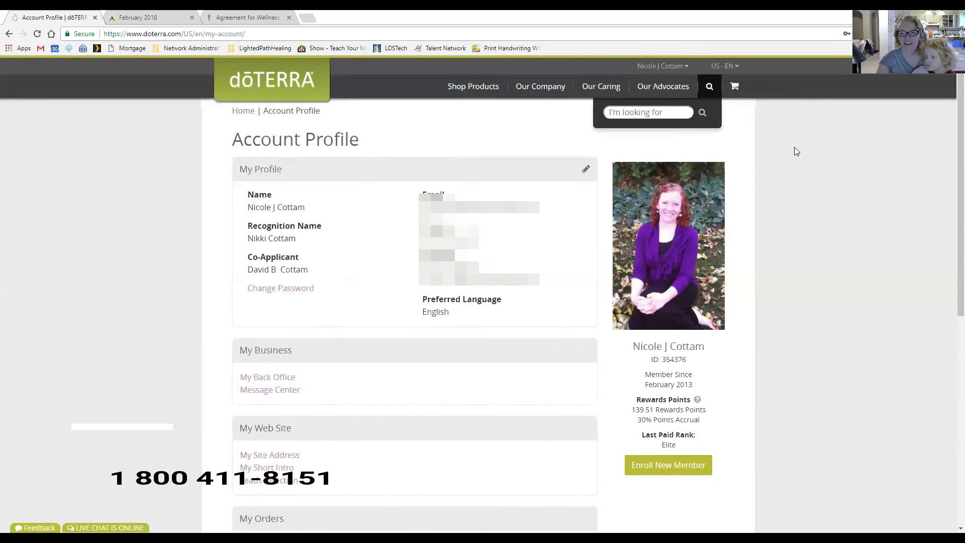
left_click(660, 65)
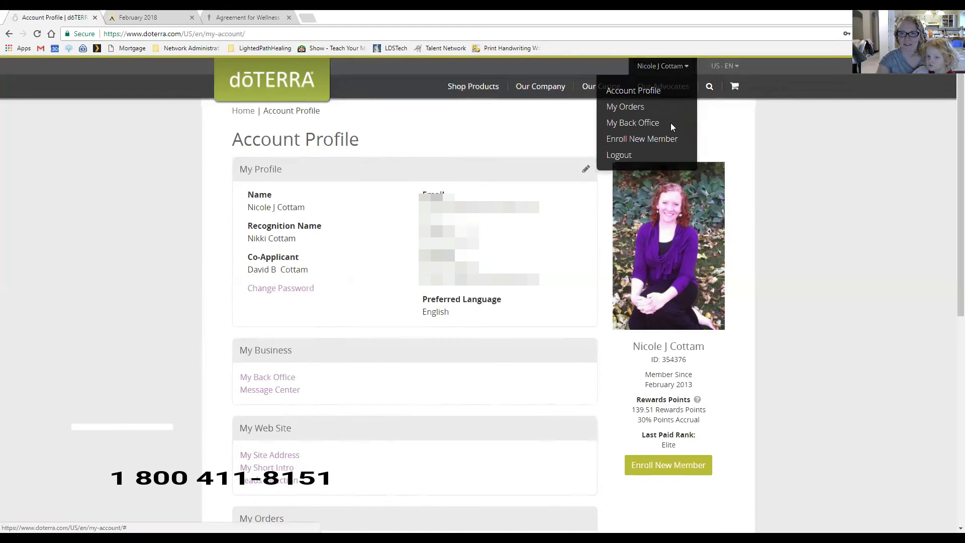